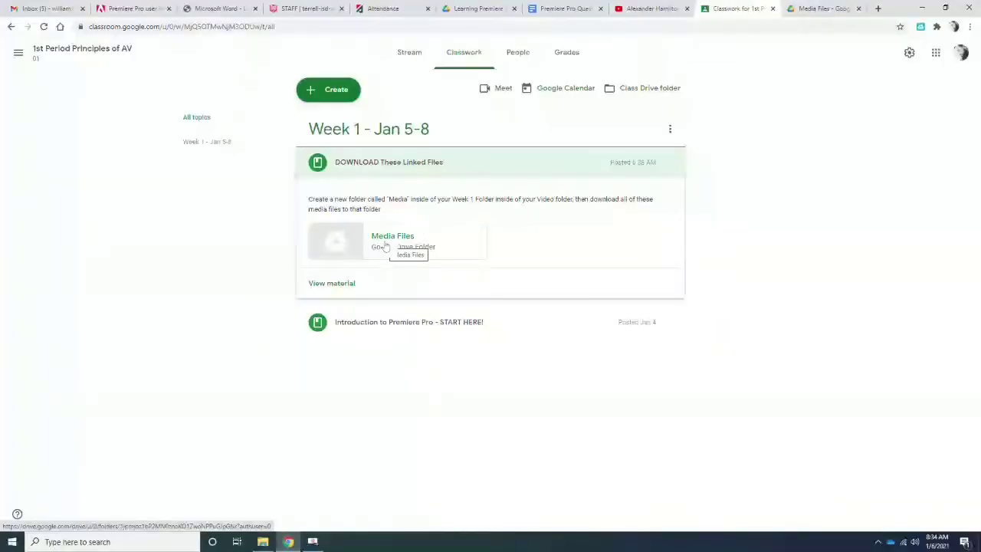
Open the linked Media Files folder in Google Drive from the class material and select Week 1 Video.zip.
{"action": "left_click", "coordinate": [385, 244]}
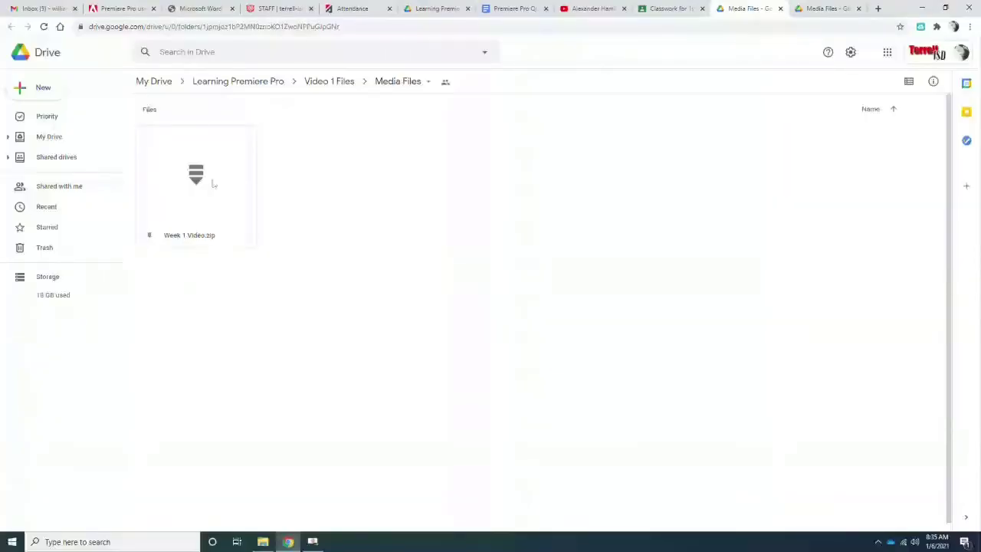
{"action": "left_click_drag", "start_coordinate": [132, 161], "coordinate": [135, 160]}
{"action": "left_click", "coordinate": [169, 187]}
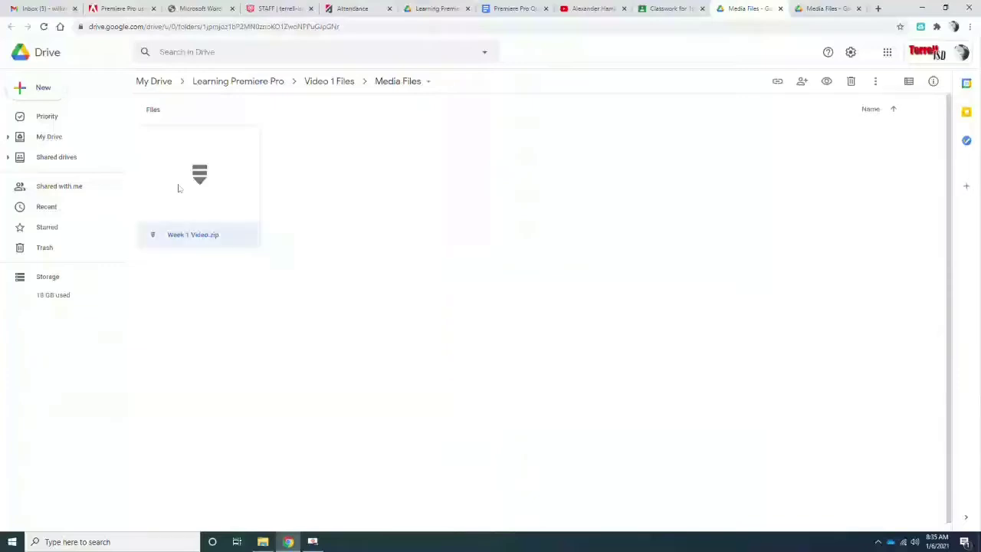
Examine the available file actions for Week 1 Video.zip, including Download, and dismiss them without choosing any.
{"action": "right_click", "coordinate": [209, 189]}
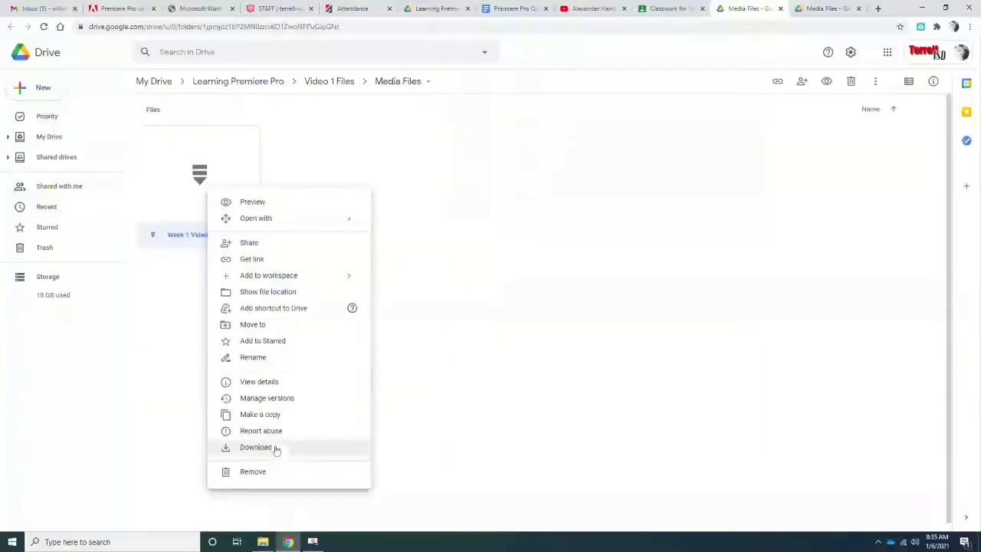
{"action": "left_click", "coordinate": [638, 230]}
{"action": "left_click", "coordinate": [222, 203]}
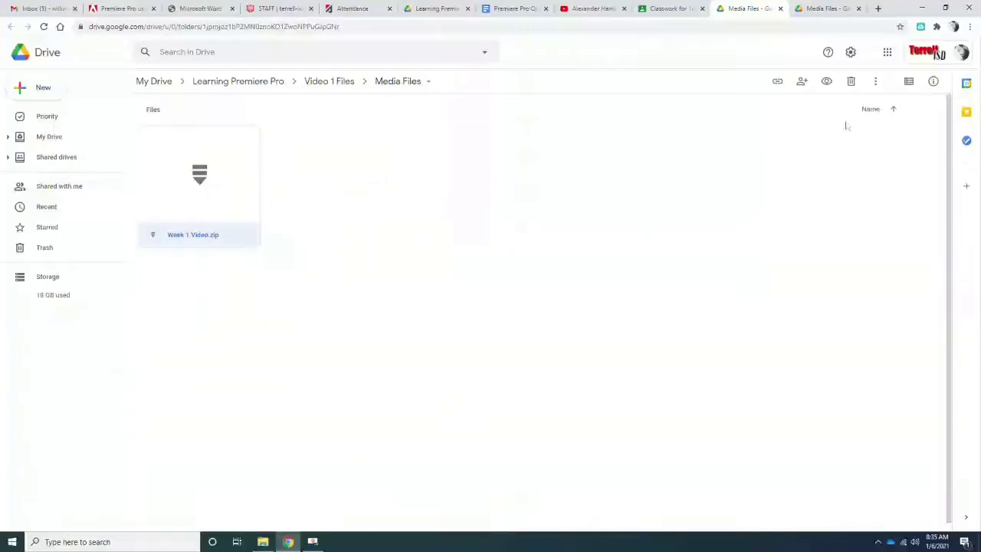
{"action": "left_click", "coordinate": [875, 81]}
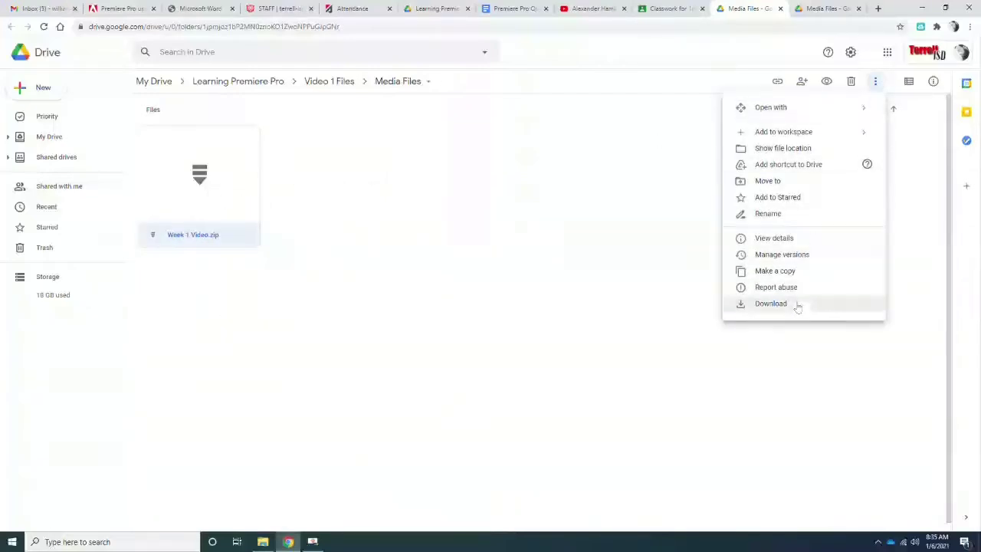
{"action": "left_click", "coordinate": [300, 174]}
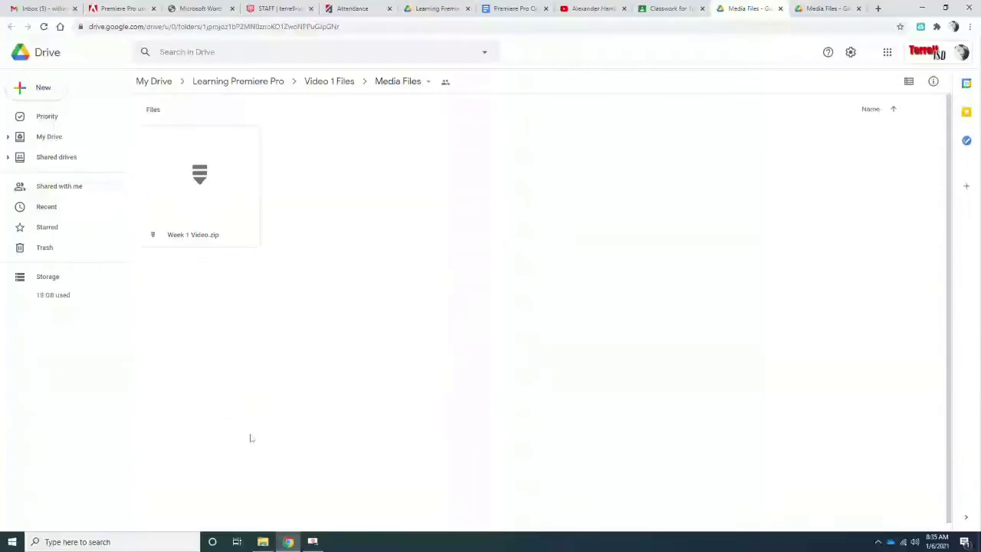
Check for the Week 1 Video zip in the Downloads folder in File Explorer, and close that window.
{"action": "left_click", "coordinate": [263, 541]}
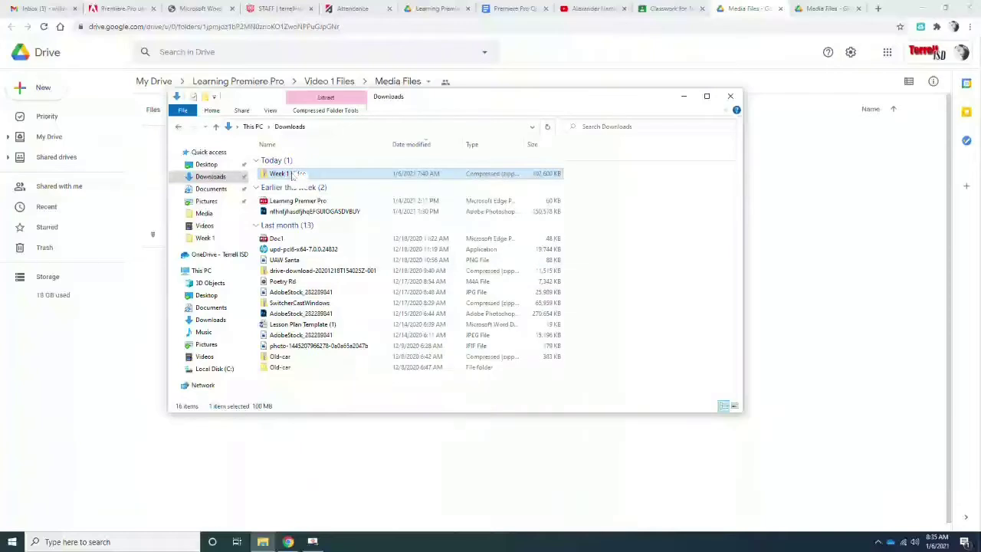
{"action": "left_click_drag", "start_coordinate": [415, 102], "coordinate": [438, 98]}
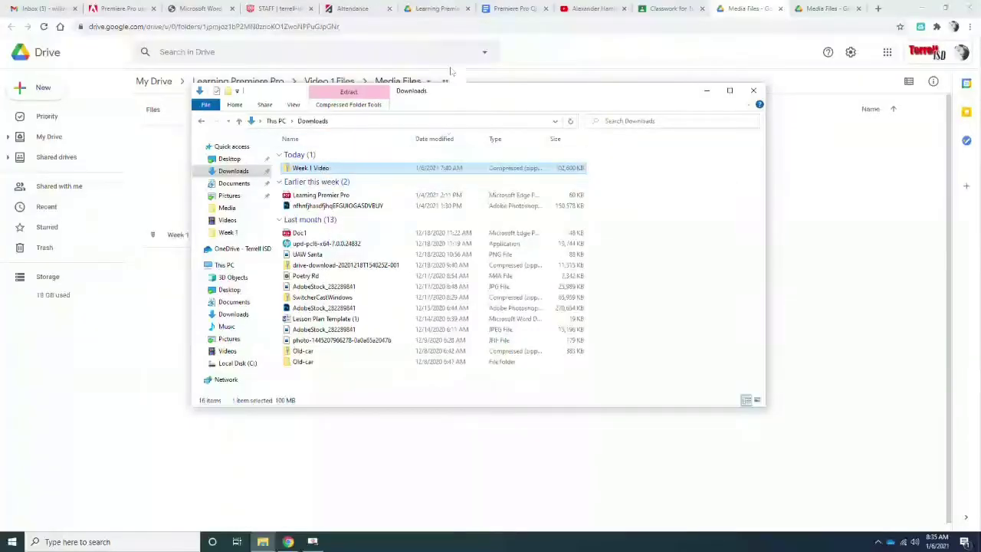
{"action": "left_click_drag", "start_coordinate": [475, 98], "coordinate": [426, 97]}
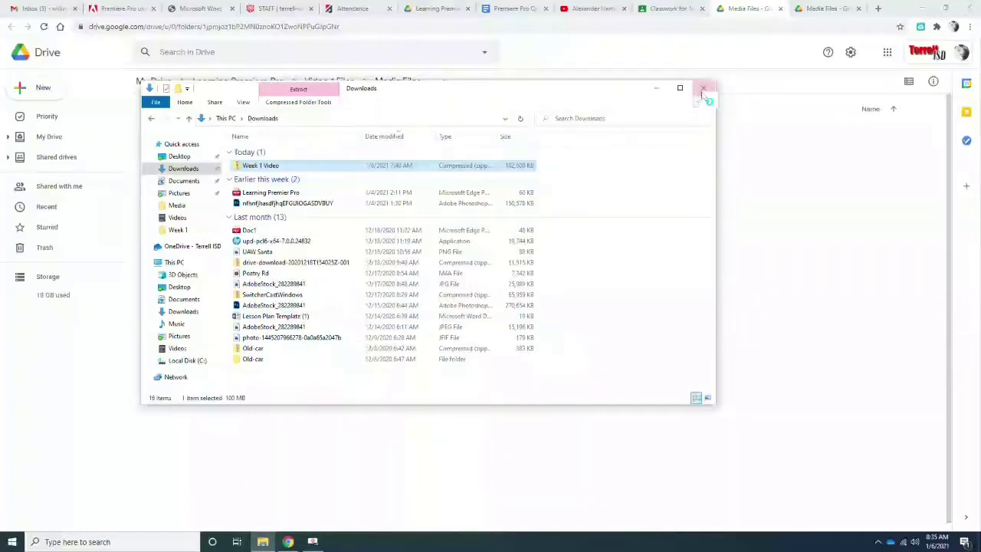
{"action": "left_click", "coordinate": [703, 87]}
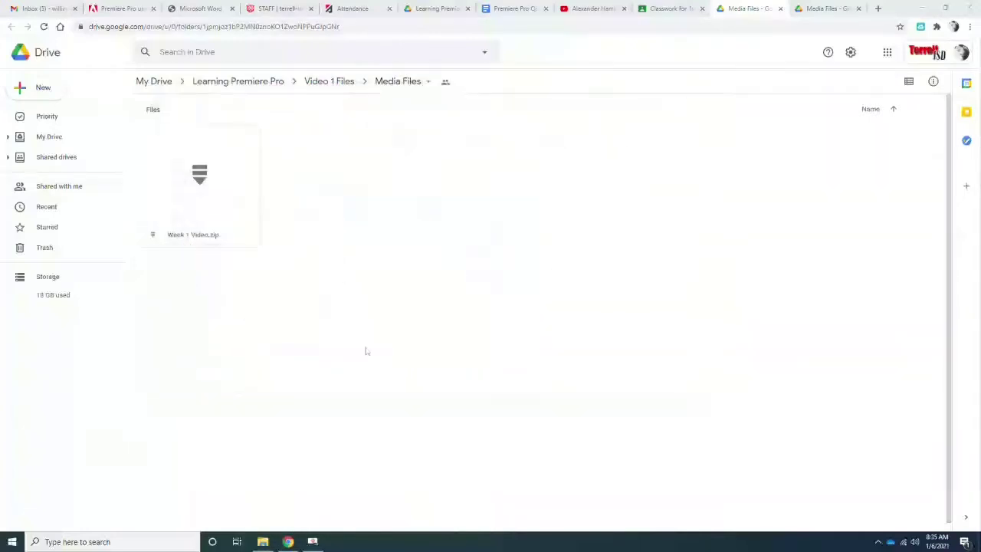
Open a new File Explorer window and go to the Downloads folder through This PC.
{"action": "left_click", "coordinate": [263, 542]}
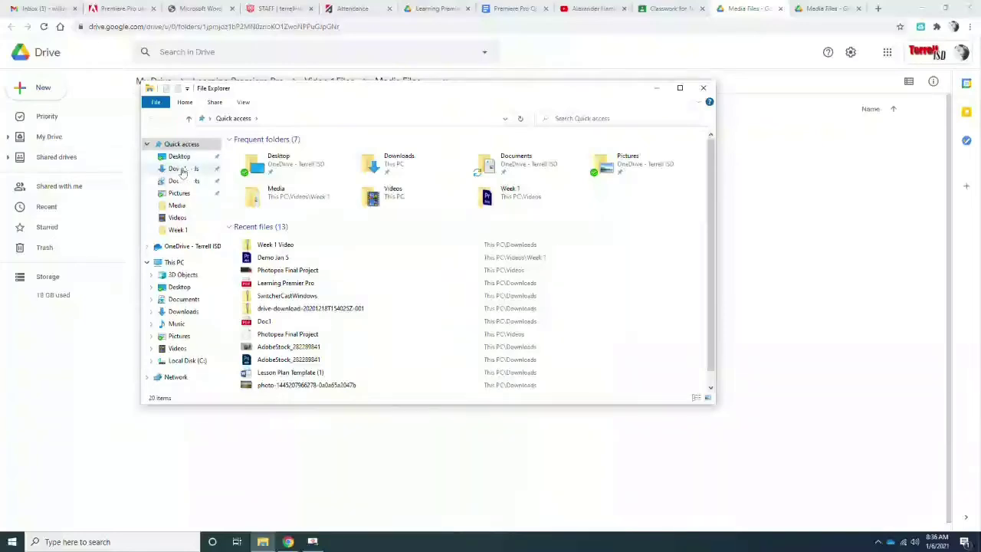
{"action": "left_click", "coordinate": [170, 262]}
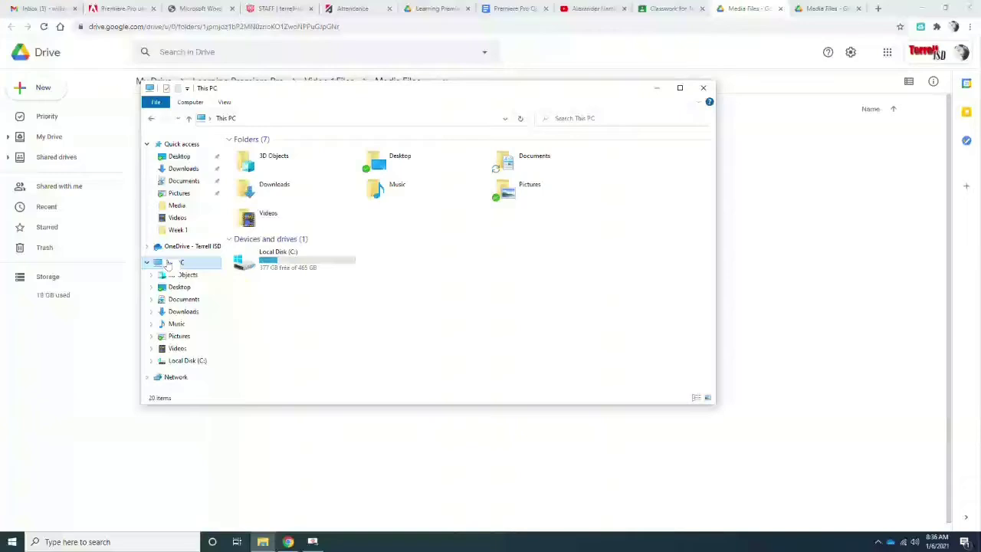
{"action": "double_click", "coordinate": [263, 190]}
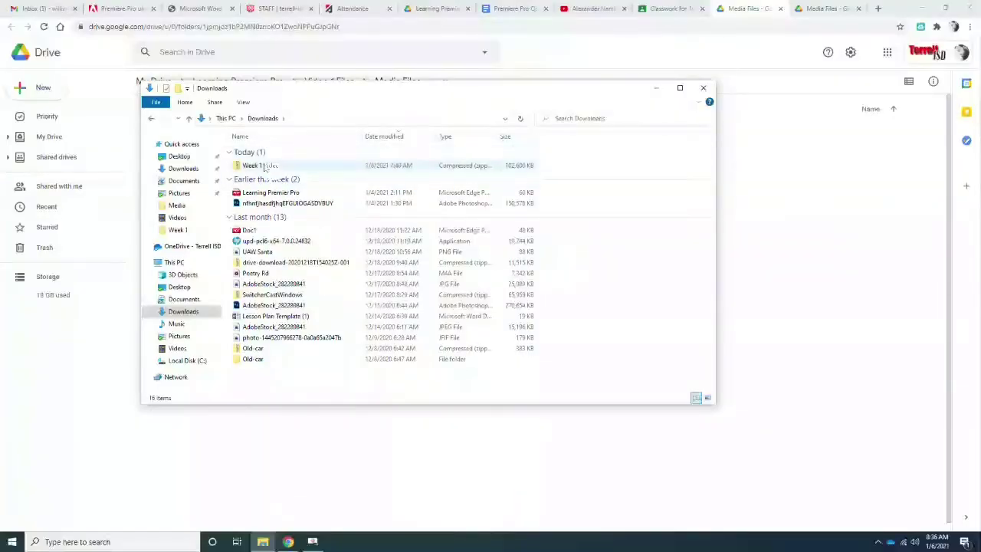
Open a second File Explorer window, place it beside the first, and show the Videos folder in it.
{"action": "key", "text": "ctrl+n"}
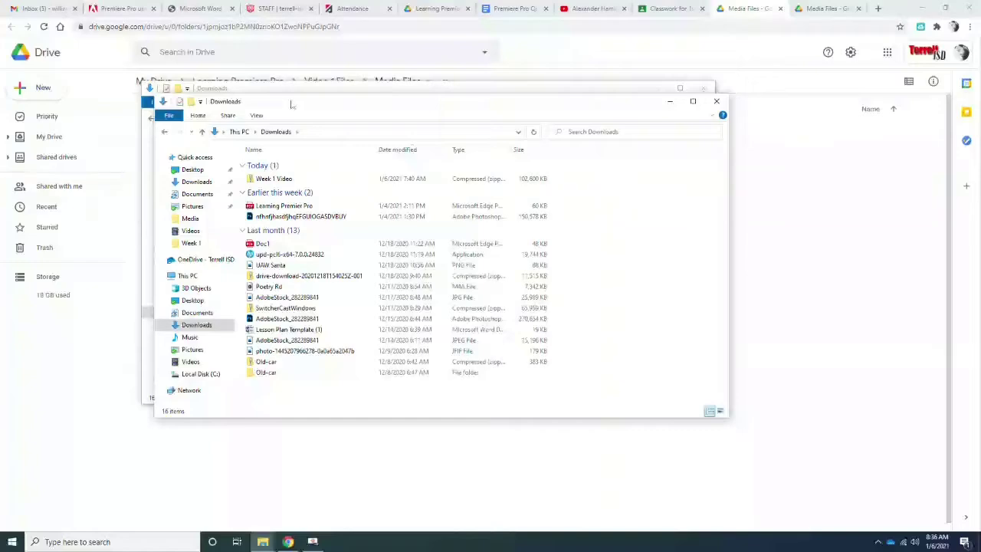
{"action": "left_click_drag", "start_coordinate": [280, 106], "coordinate": [400, 180]}
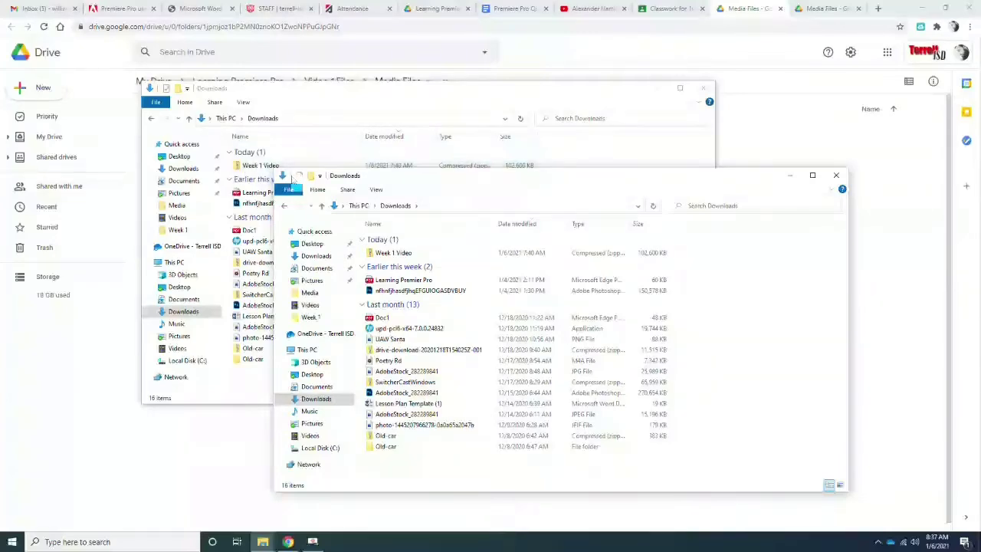
{"action": "left_click_drag", "start_coordinate": [400, 189], "coordinate": [465, 191]}
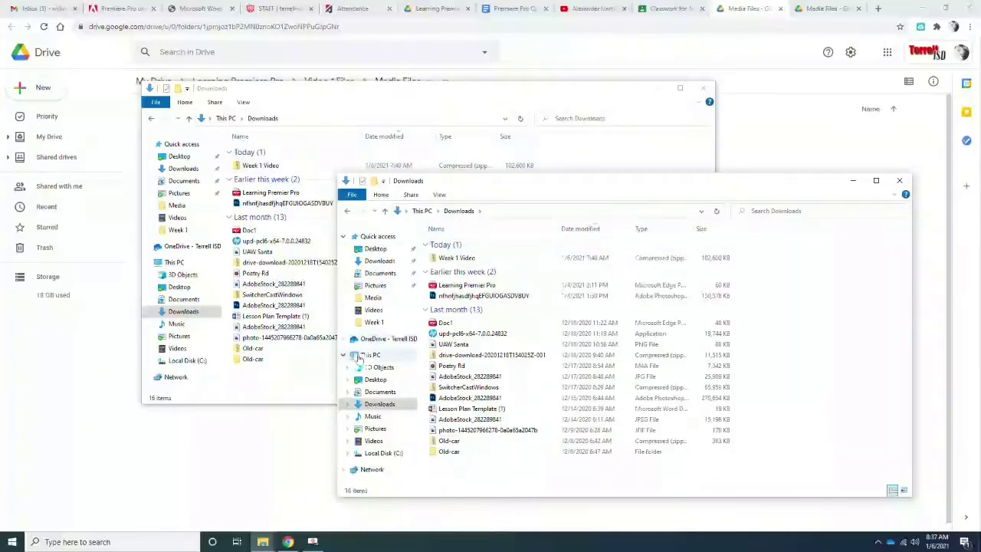
{"action": "double_click", "coordinate": [368, 356]}
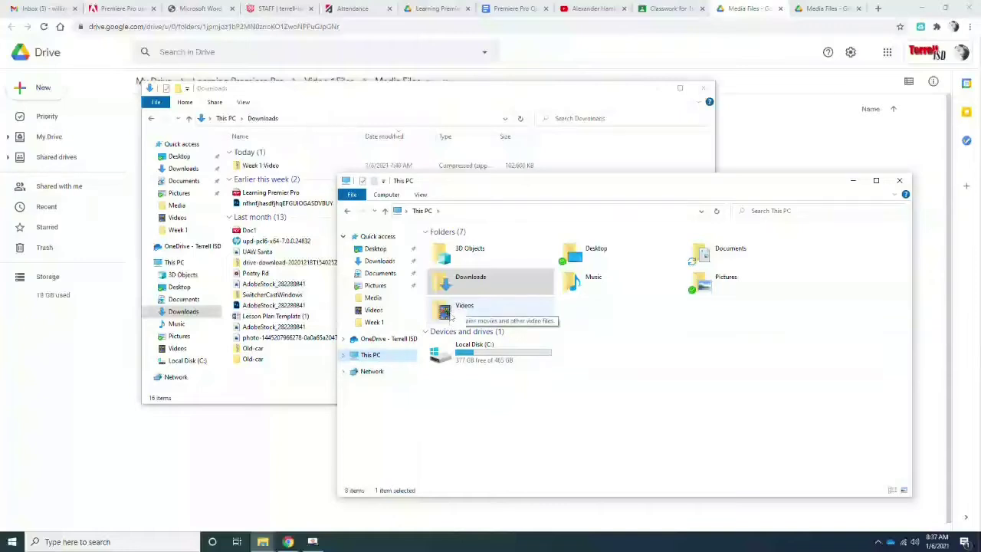
{"action": "double_click", "coordinate": [450, 311]}
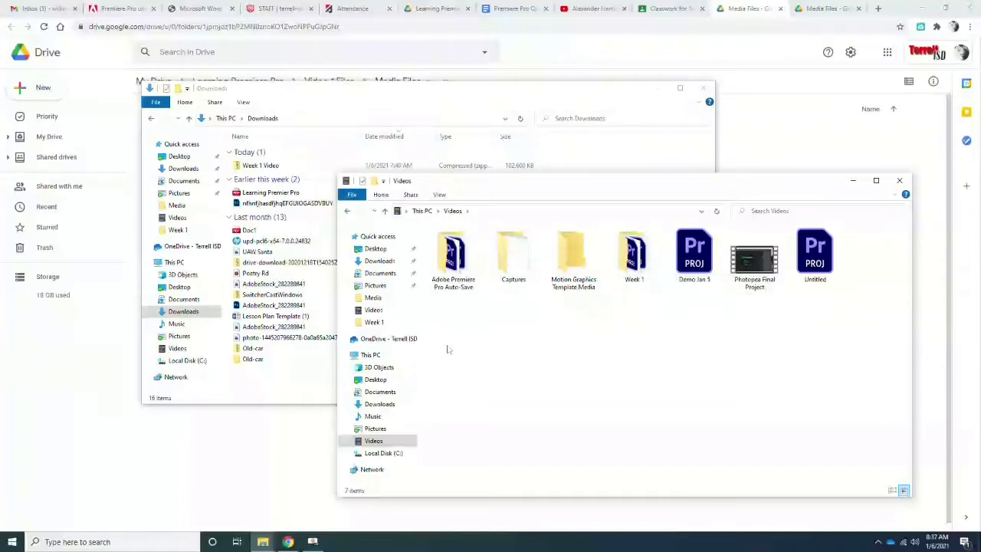
Create a new folder named Week 12 in Videos and delete it again.
{"action": "right_click", "coordinate": [449, 349]}
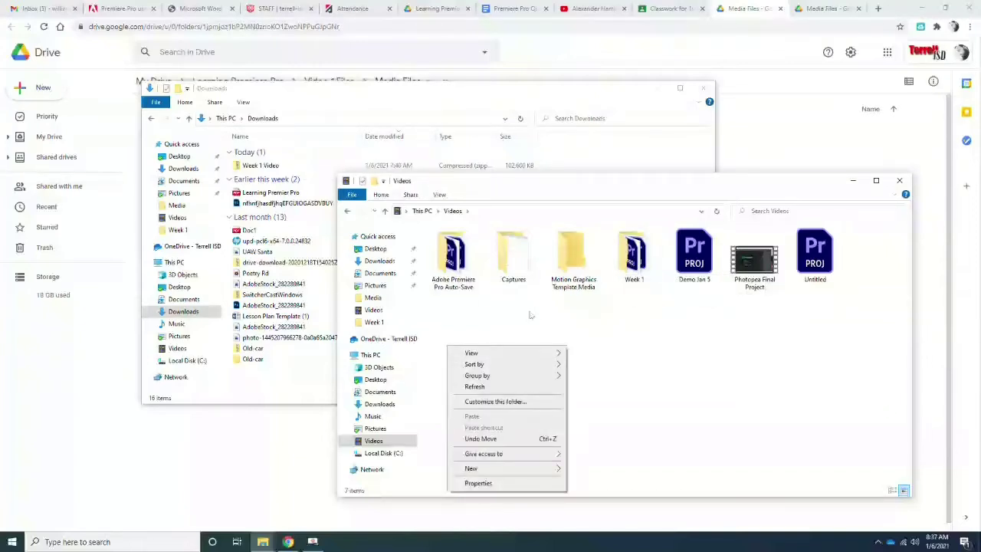
{"action": "mouse_move", "coordinate": [504, 467]}
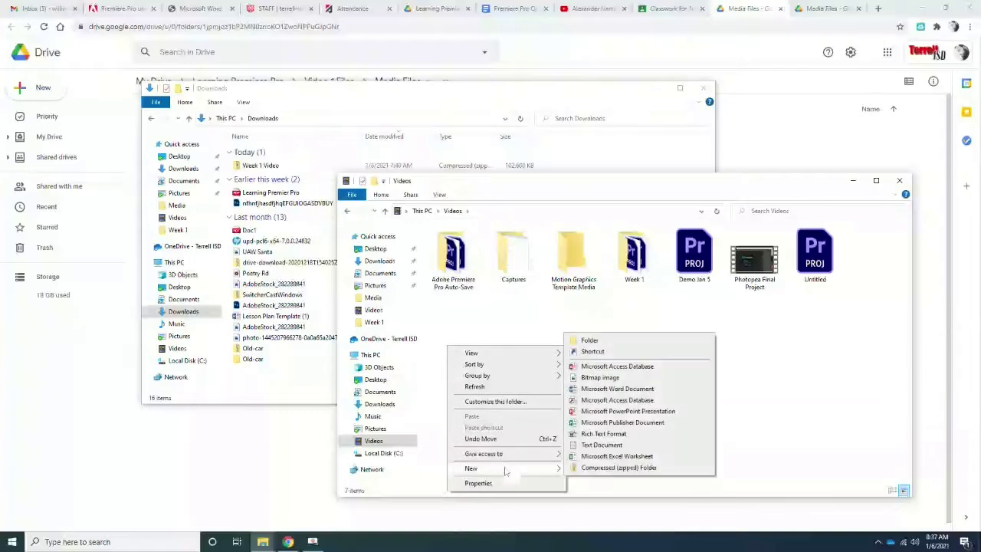
{"action": "left_click", "coordinate": [619, 340]}
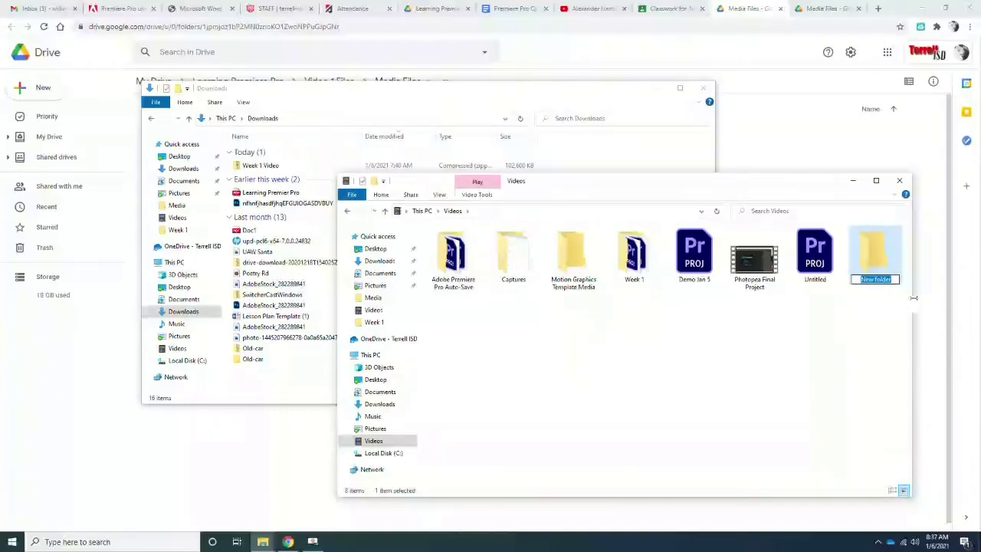
{"action": "type", "text": "Week 1"}
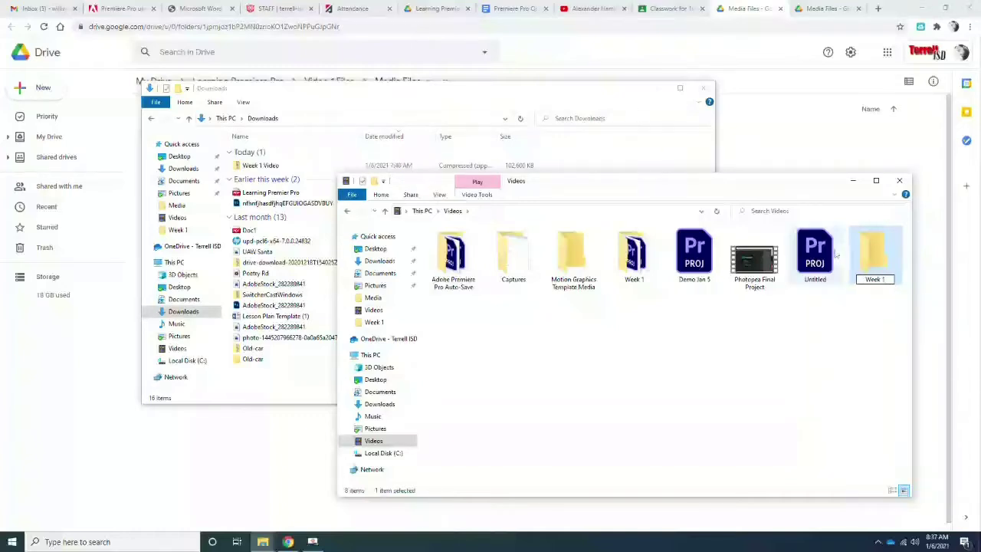
{"action": "left_click", "coordinate": [870, 265]}
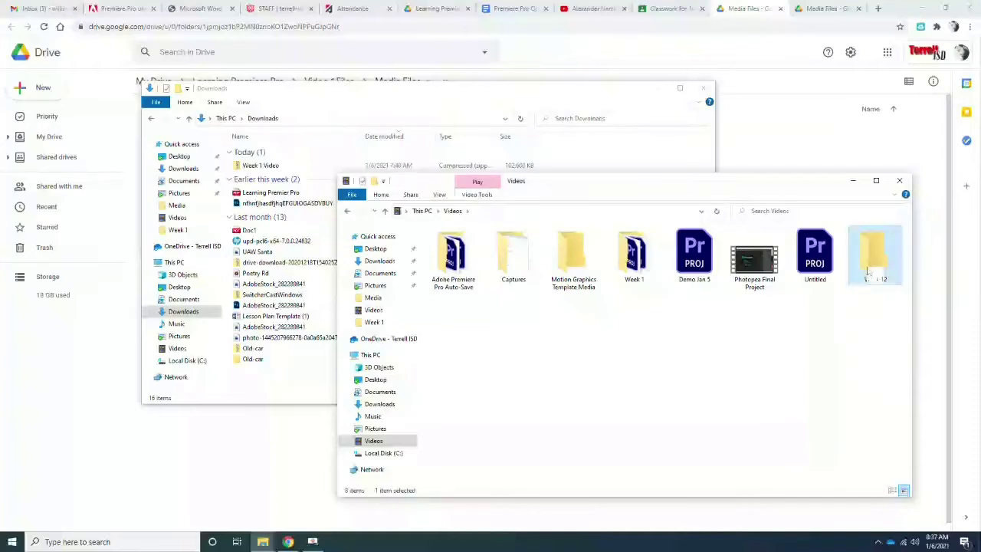
{"action": "key", "text": "Delete"}
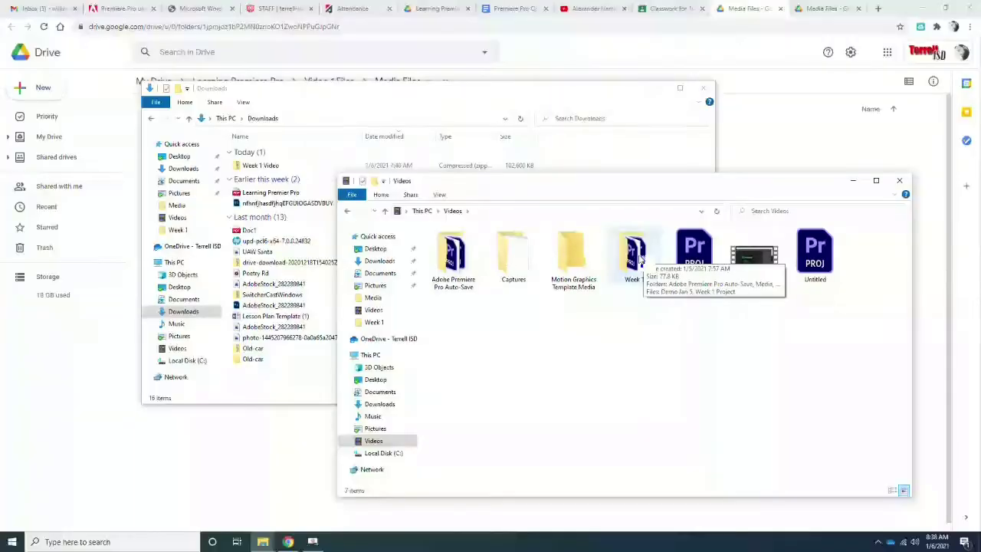
Open the existing Week 1 folder in Videos and delete its Media subfolder.
{"action": "double_click", "coordinate": [636, 257]}
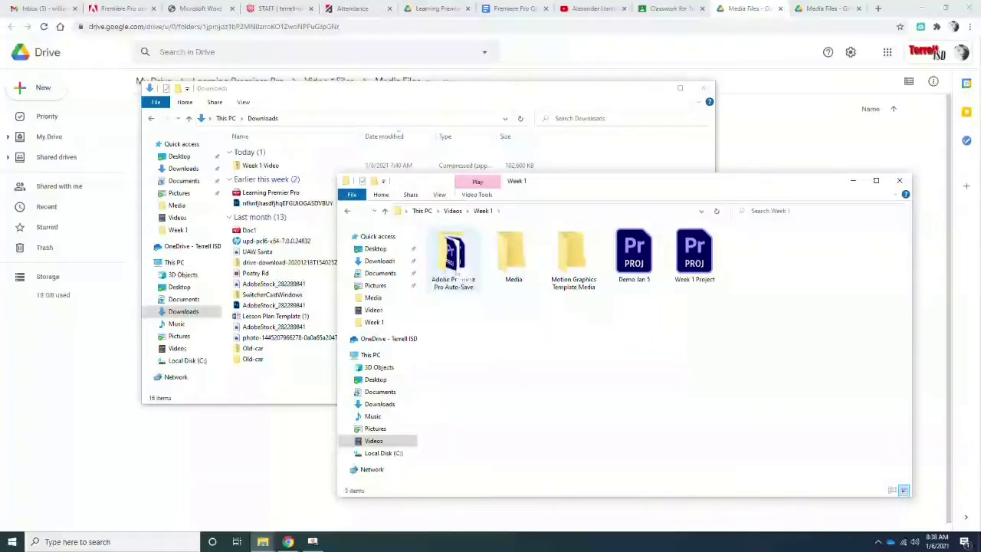
{"action": "left_click", "coordinate": [515, 265]}
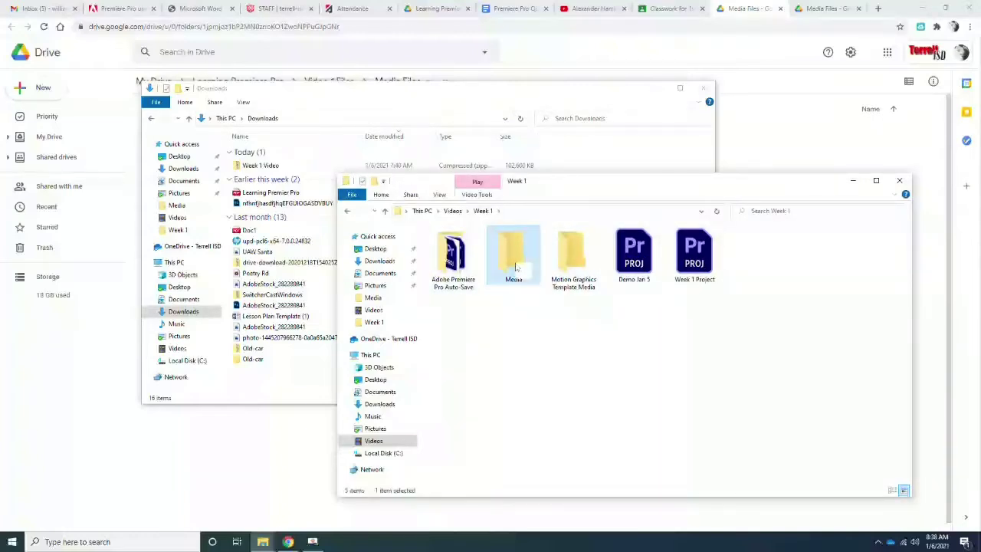
{"action": "key", "text": "Delete"}
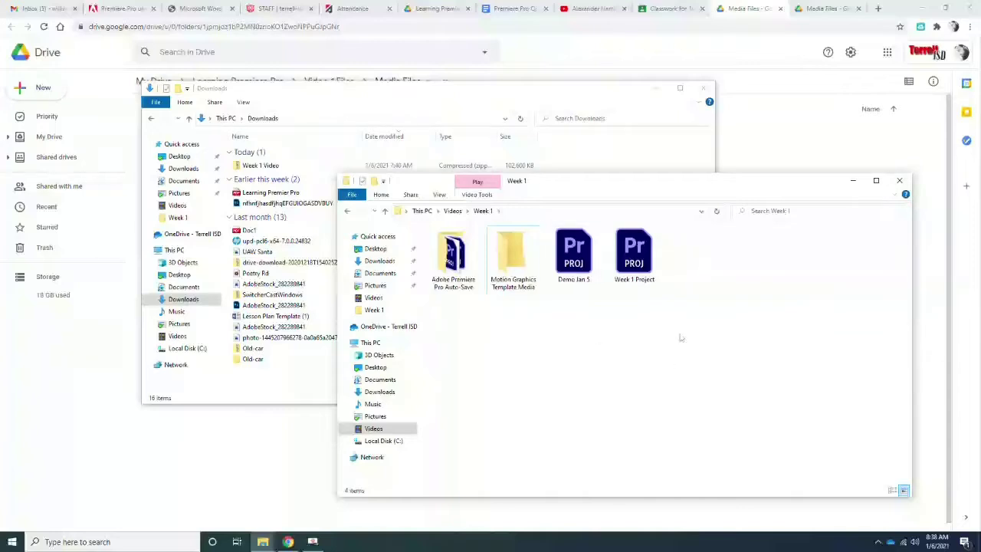
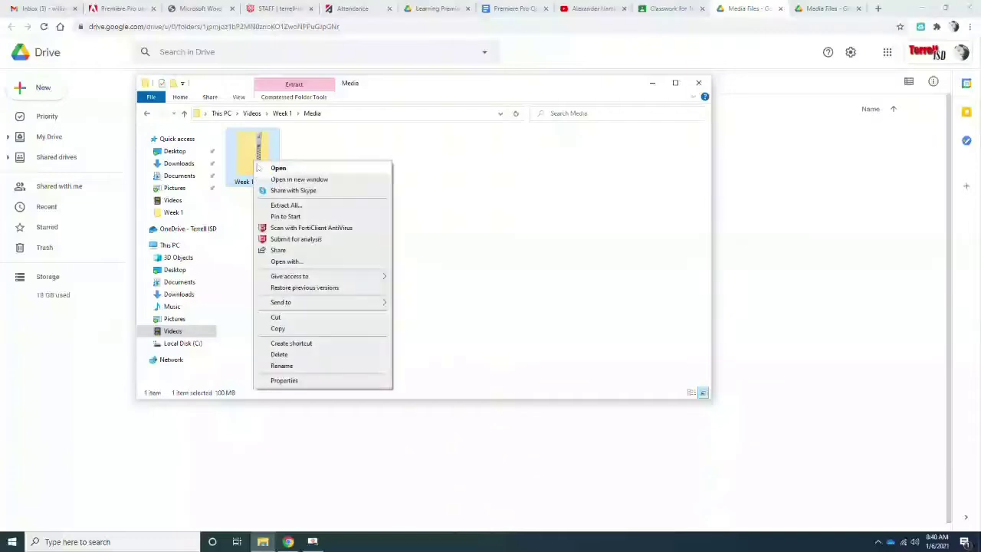
Extract the Week 1 Video zip into the Videos > Week 1 > Media folder.
{"action": "left_click", "coordinate": [283, 205]}
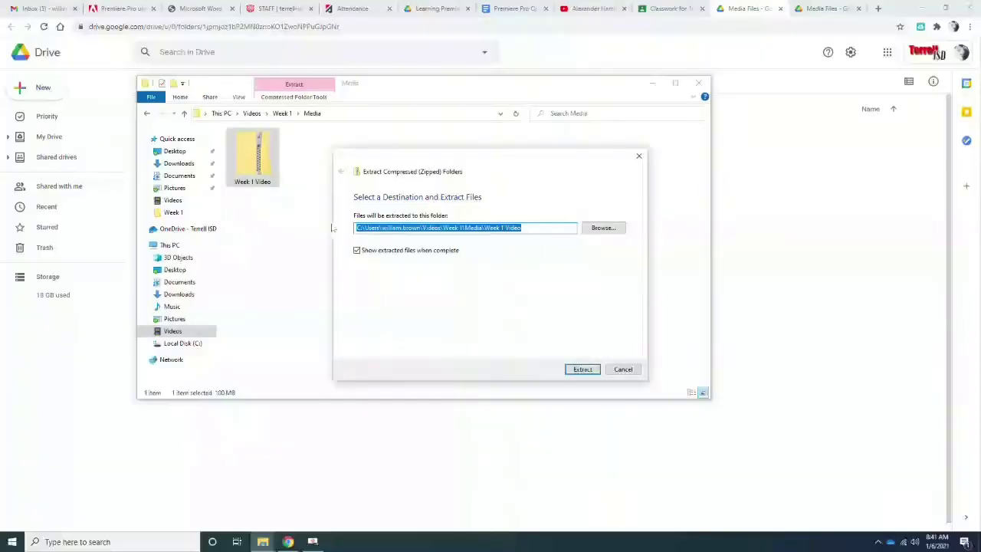
{"action": "left_click", "coordinate": [594, 229]}
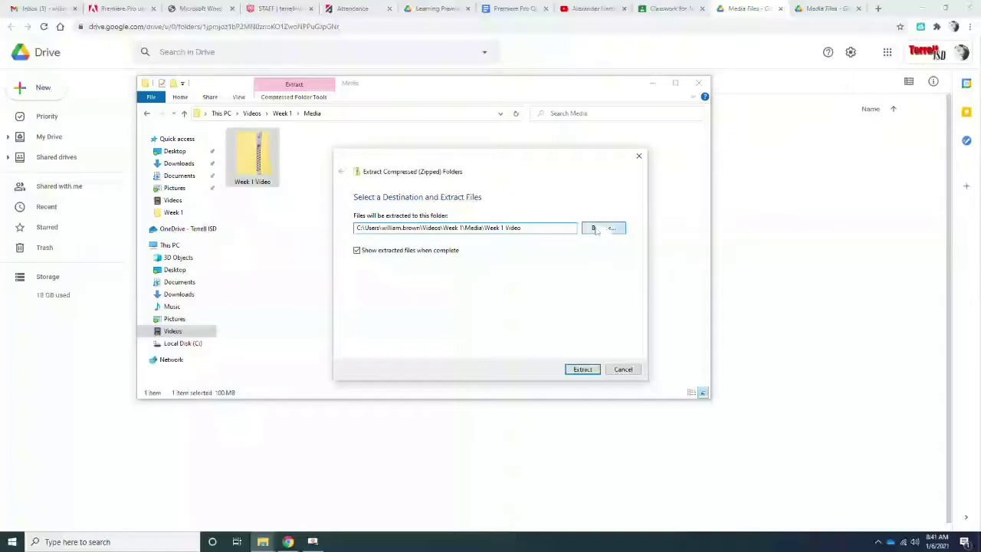
{"action": "left_click_drag", "start_coordinate": [461, 180], "coordinate": [387, 122]}
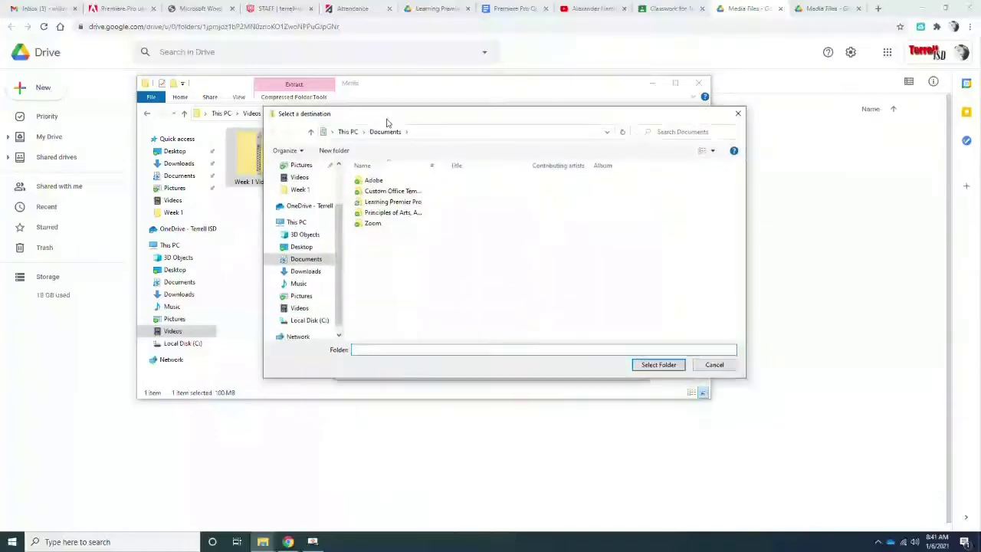
{"action": "left_click", "coordinate": [271, 220]}
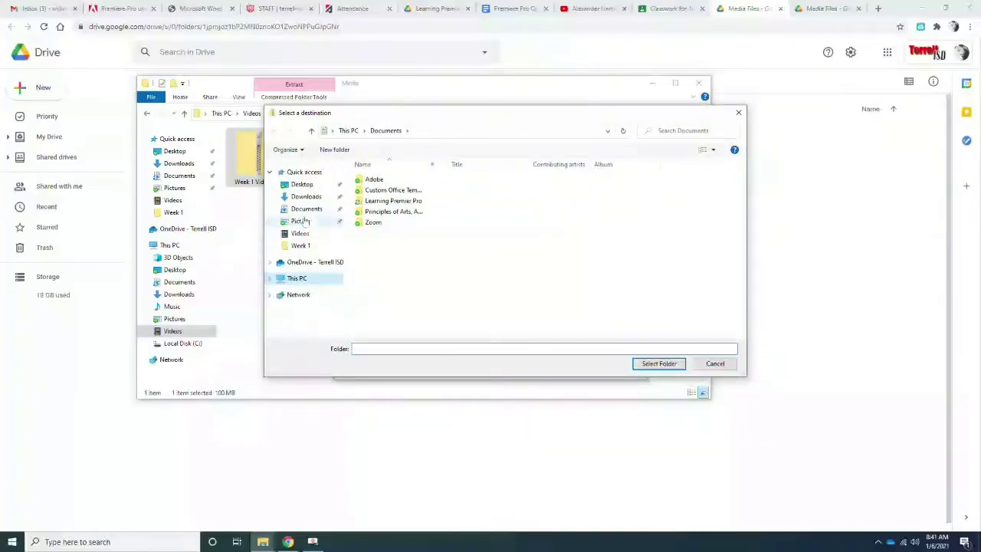
{"action": "left_click", "coordinate": [296, 279]}
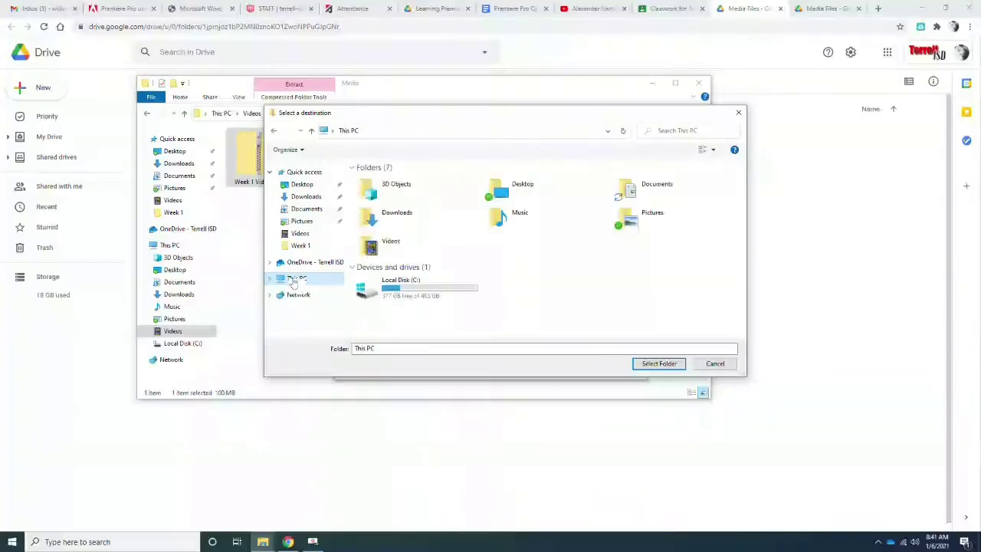
{"action": "double_click", "coordinate": [376, 252]}
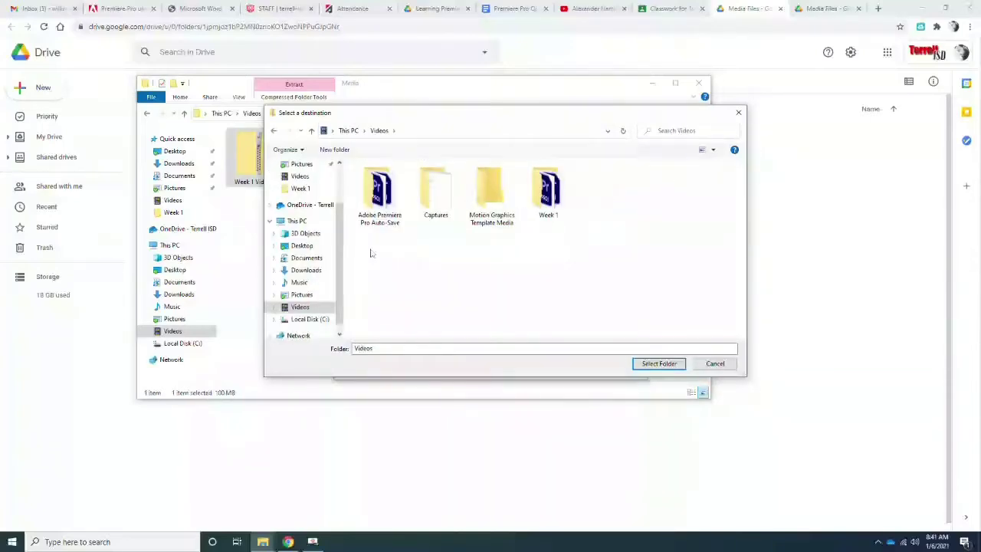
{"action": "double_click", "coordinate": [549, 198]}
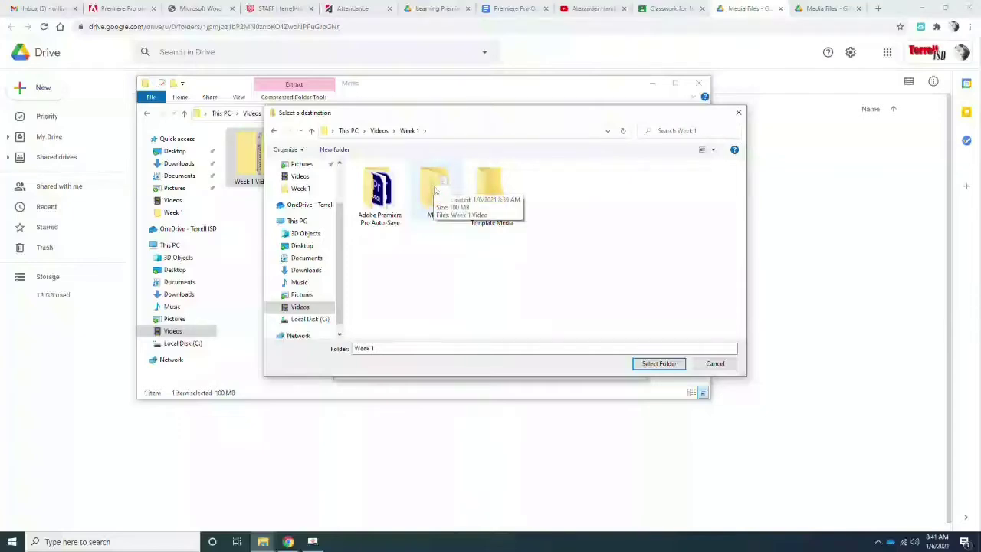
{"action": "double_click", "coordinate": [435, 191]}
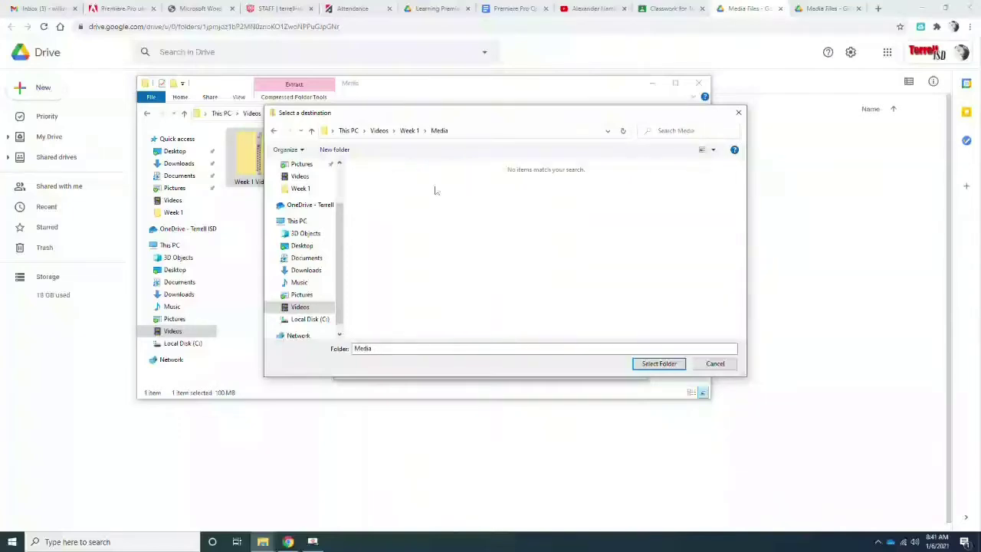
{"action": "left_click", "coordinate": [655, 365]}
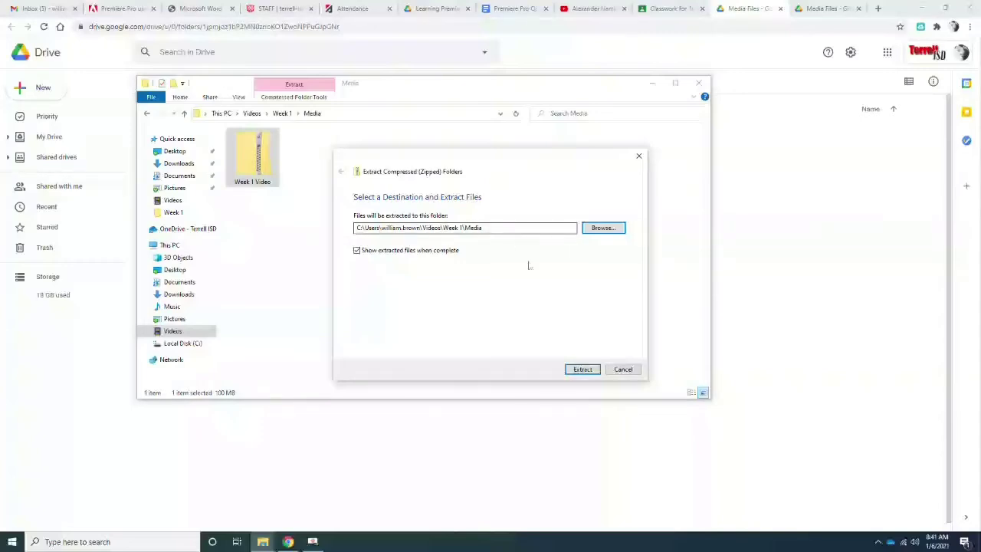
{"action": "left_click", "coordinate": [580, 370]}
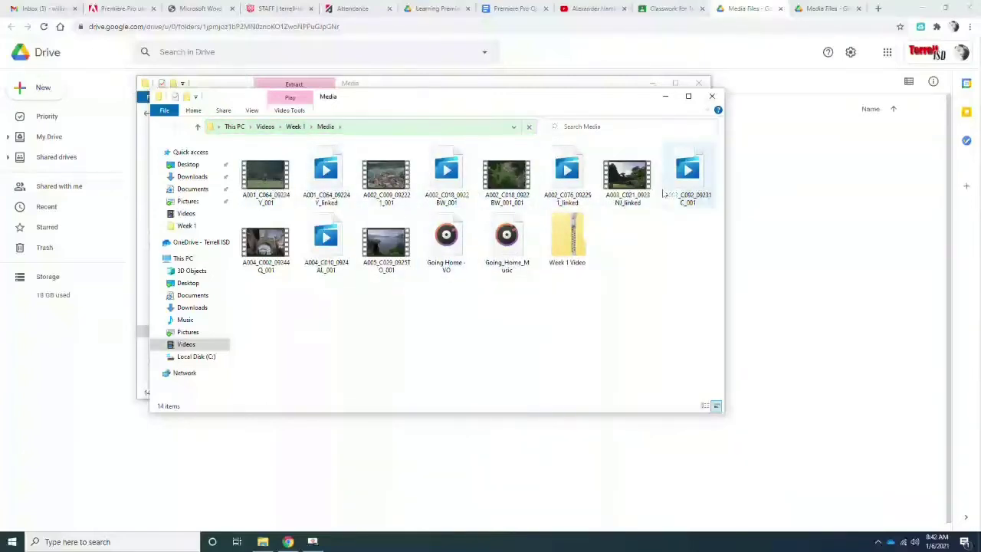
Delete the Week 1 Video zip from the Media folder and close the duplicate Media window.
{"action": "left_click", "coordinate": [570, 241]}
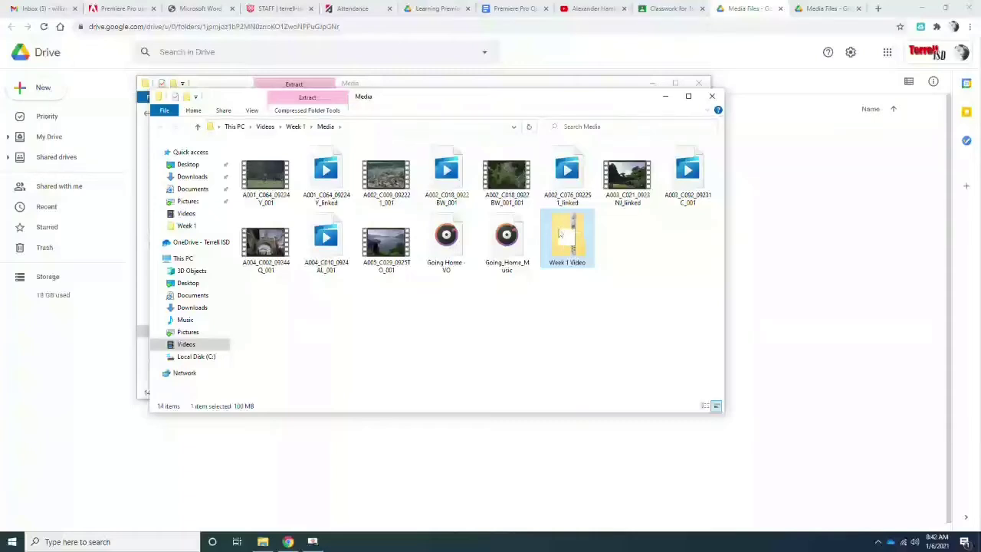
{"action": "key", "text": "Delete"}
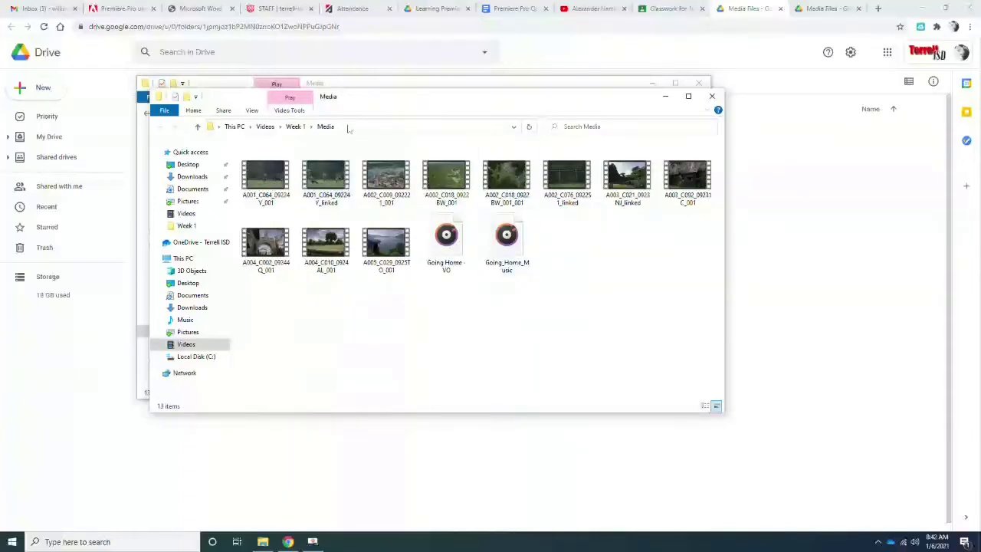
{"action": "mouse_move", "coordinate": [366, 102]}
{"action": "left_mouse_down"}
{"action": "mouse_move", "coordinate": [555, 97]}
{"action": "mouse_move", "coordinate": [367, 116]}
{"action": "mouse_move", "coordinate": [373, 251]}
{"action": "mouse_move", "coordinate": [366, 111]}
{"action": "mouse_move", "coordinate": [357, 101]}
{"action": "left_mouse_up"}
{"action": "left_click_drag", "start_coordinate": [580, 99], "coordinate": [556, 110]}
{"action": "left_click", "coordinate": [690, 109]}
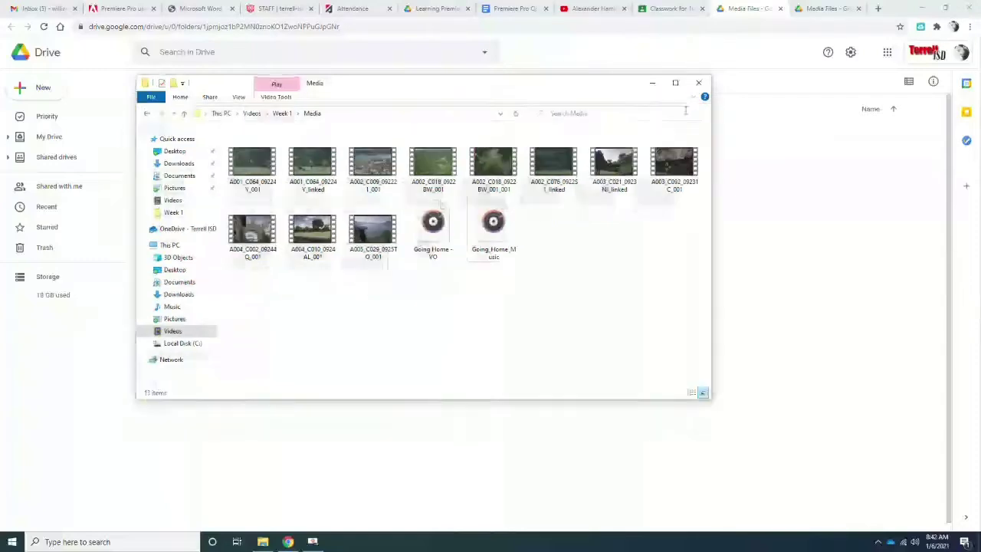
Minimize the browser and reposition the Media folder window on the desktop.
{"action": "left_click_drag", "start_coordinate": [445, 91], "coordinate": [554, 100]}
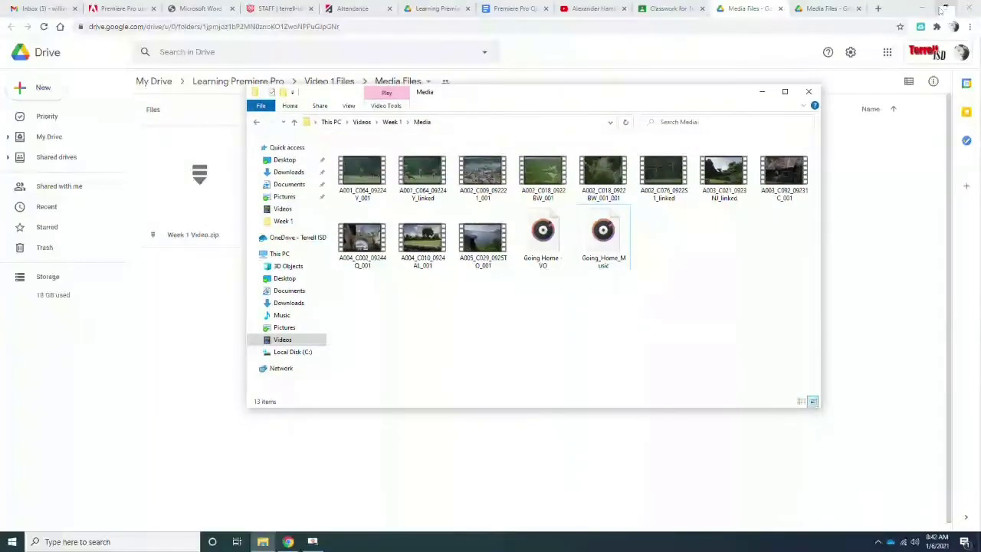
{"action": "left_click", "coordinate": [925, 9]}
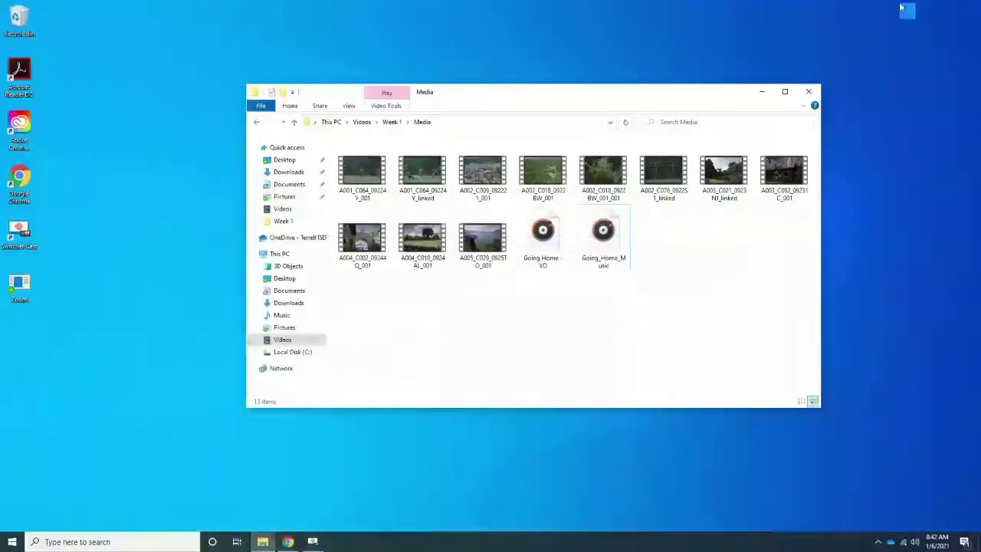
{"action": "left_click_drag", "start_coordinate": [492, 97], "coordinate": [431, 87]}
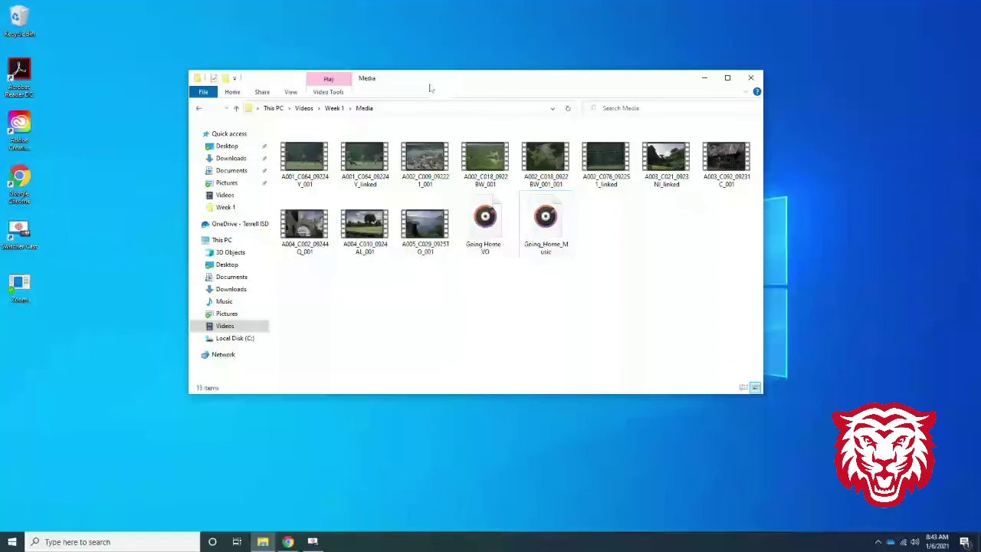
{"action": "left_click_drag", "start_coordinate": [744, 18], "coordinate": [730, 6]}
{"action": "left_click_drag", "start_coordinate": [755, 79], "coordinate": [754, 80]}
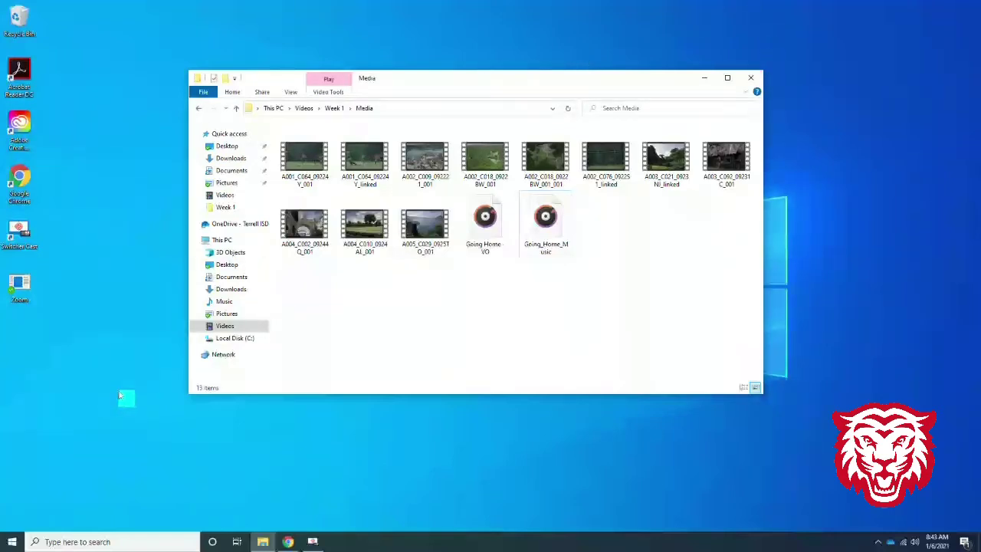
Create an Adobe Premiere Pro 2020 desktop shortcut and place it below the existing column of icons.
{"action": "left_click", "coordinate": [11, 544]}
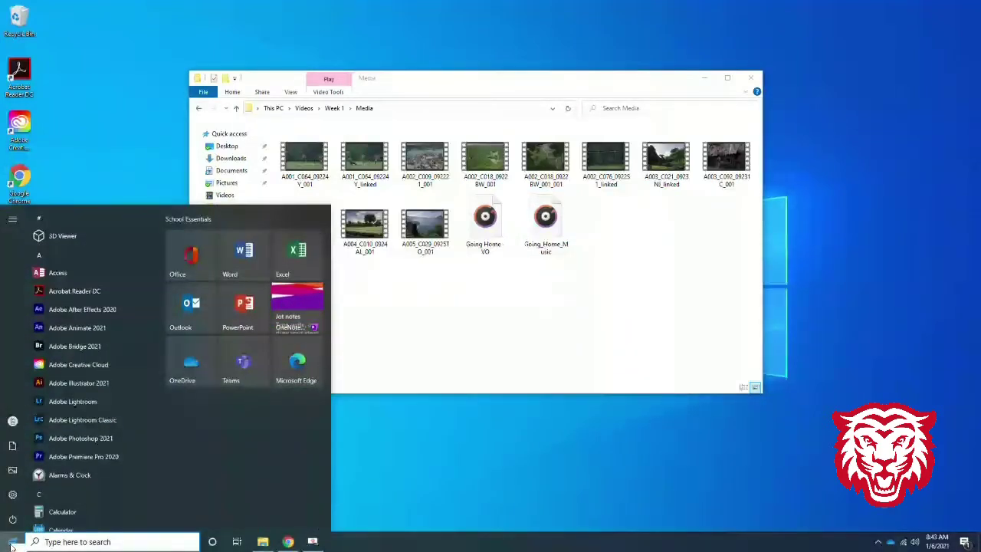
{"action": "left_click_drag", "start_coordinate": [73, 457], "coordinate": [52, 459]}
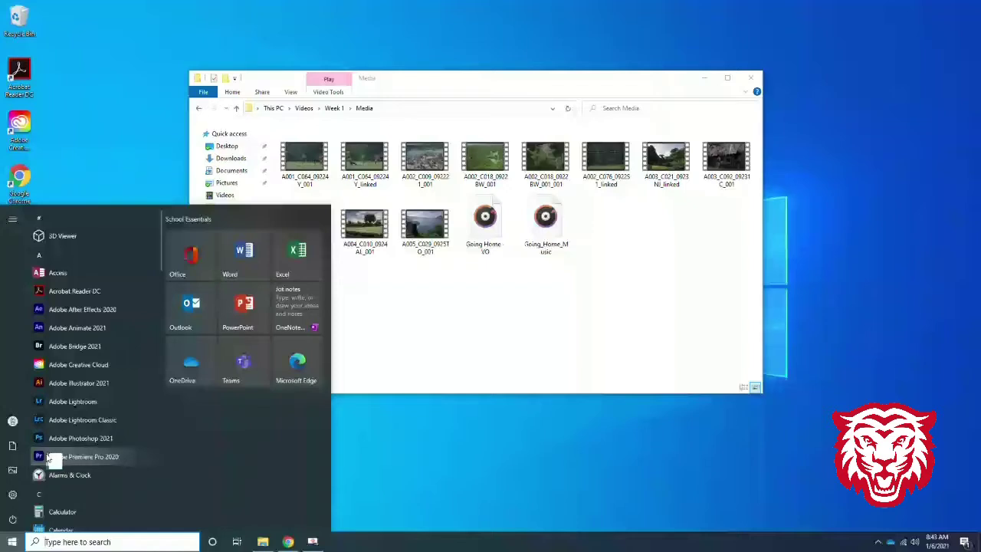
{"action": "left_click_drag", "start_coordinate": [50, 458], "coordinate": [45, 458]}
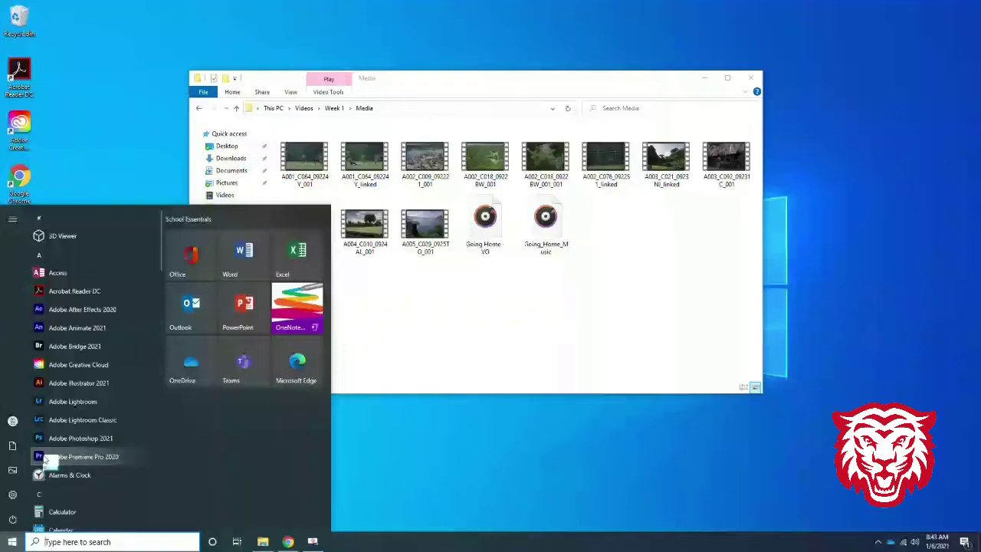
{"action": "left_click_drag", "start_coordinate": [39, 458], "coordinate": [89, 118]}
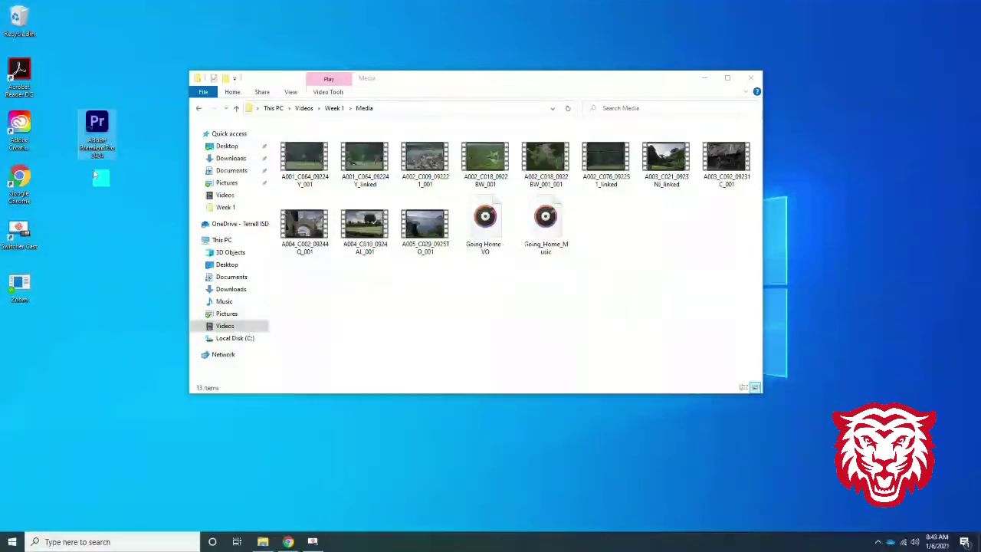
{"action": "left_click", "coordinate": [13, 544]}
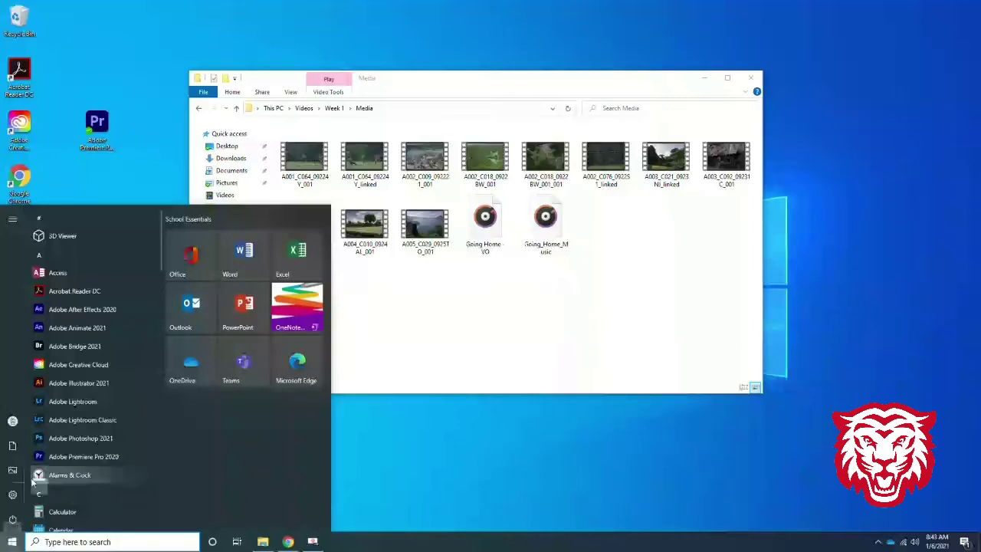
{"action": "left_click_drag", "start_coordinate": [50, 456], "coordinate": [23, 331]}
Launch Adobe Premiere Pro from its desktop shortcut and name a new project Week 1 Project 1.
{"action": "double_click", "coordinate": [21, 335]}
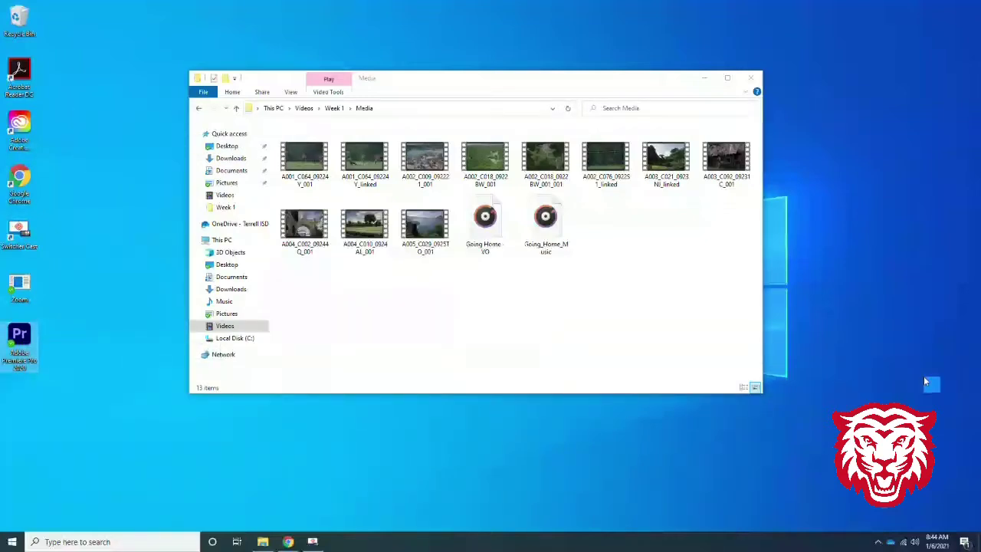
{"action": "double_click", "coordinate": [20, 335]}
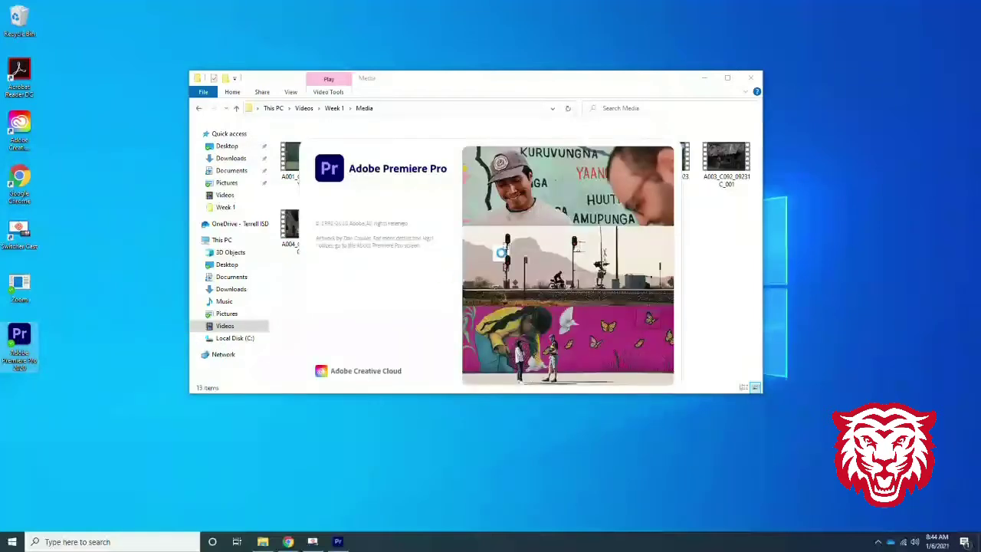
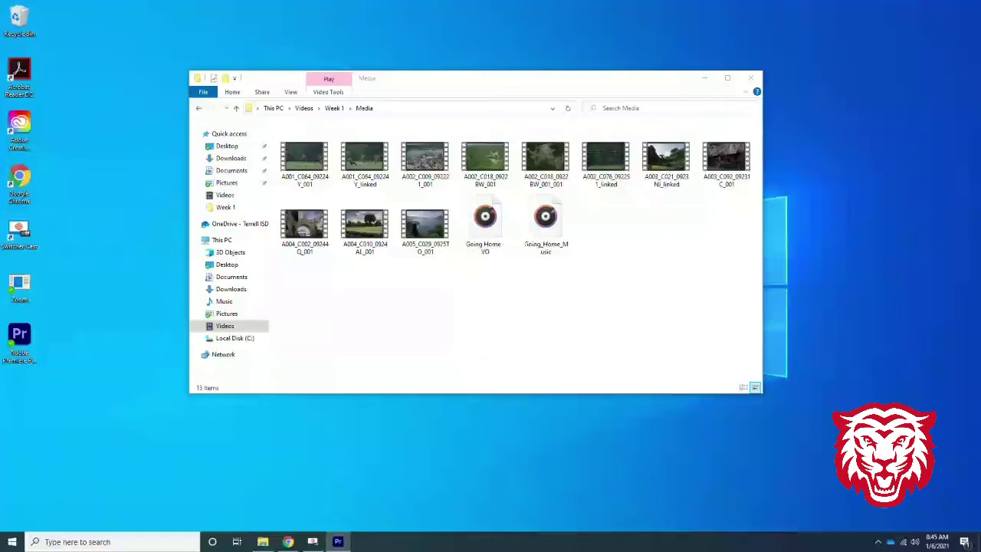
{"action": "left_click_drag", "start_coordinate": [534, 173], "coordinate": [337, 89]}
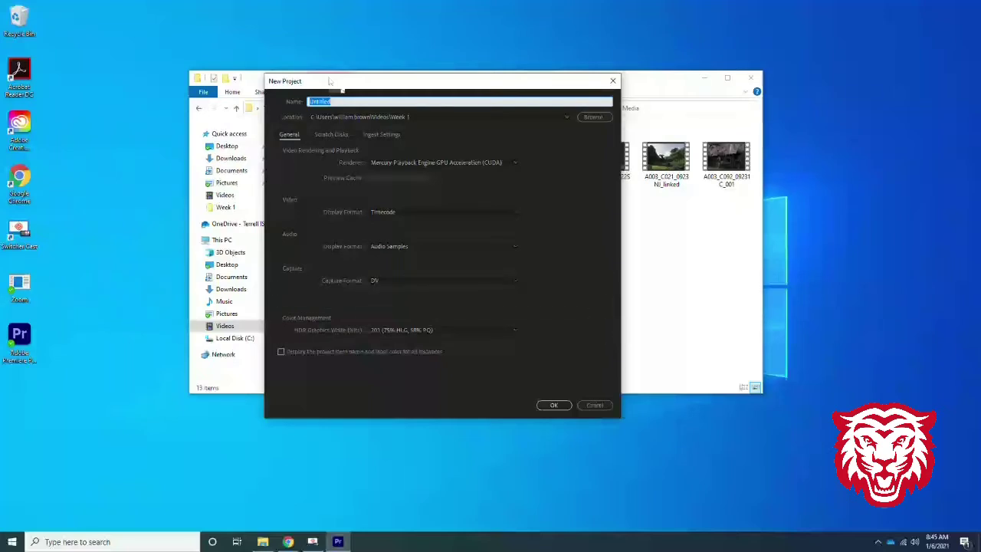
{"action": "type", "text": "Week"}
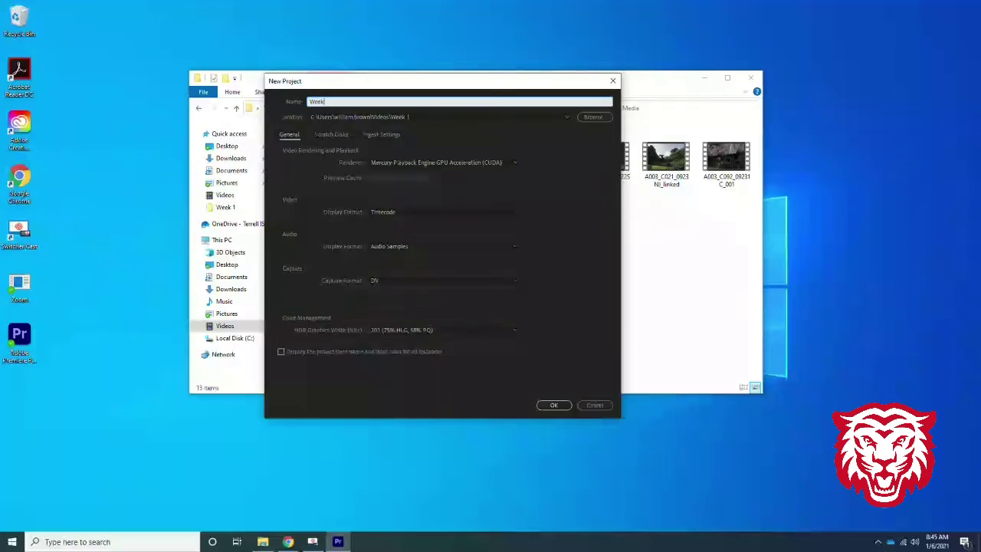
{"action": "type", "text": " 1 Project 1"}
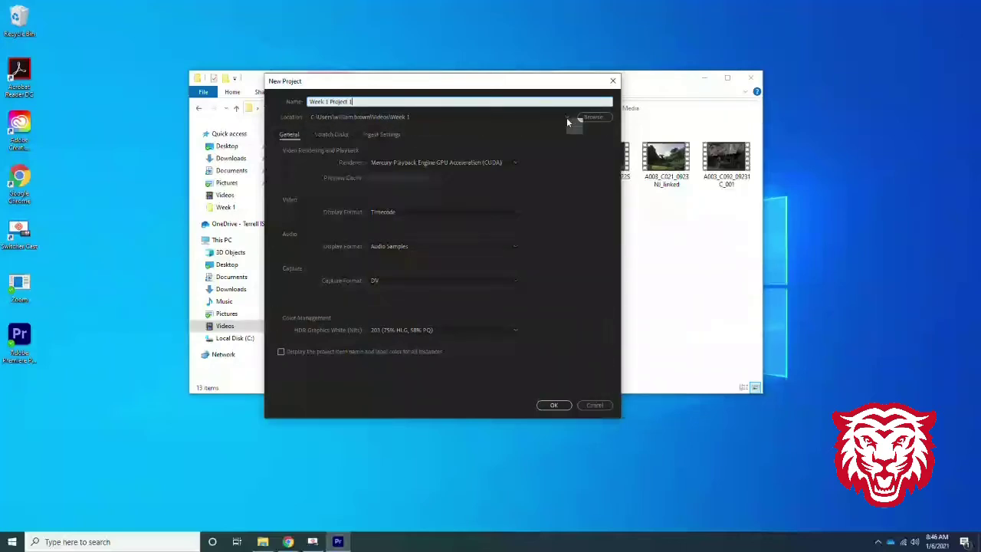
Set the new project's save location to the Week 1 folder in Videos.
{"action": "left_click", "coordinate": [601, 118]}
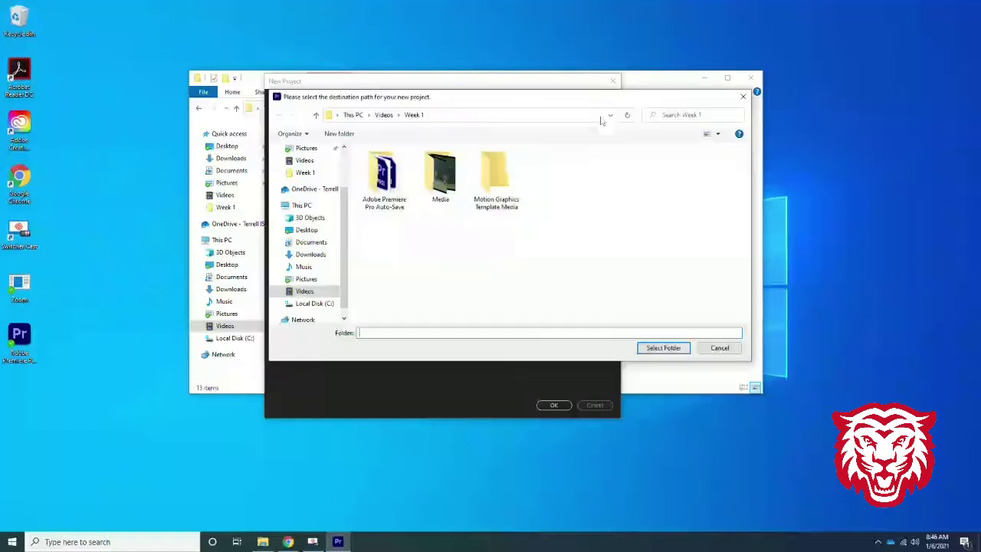
{"action": "left_click", "coordinate": [274, 205]}
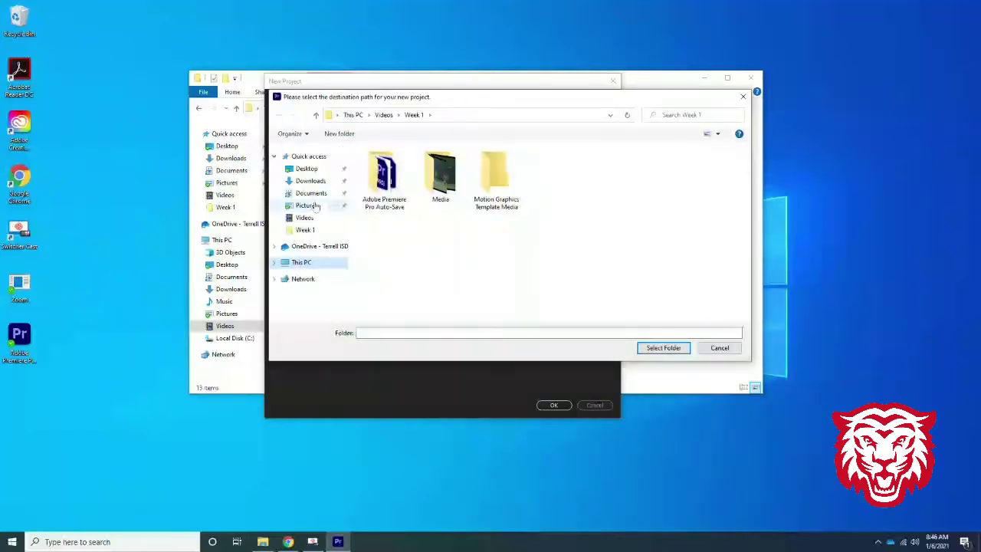
{"action": "left_click", "coordinate": [297, 262]}
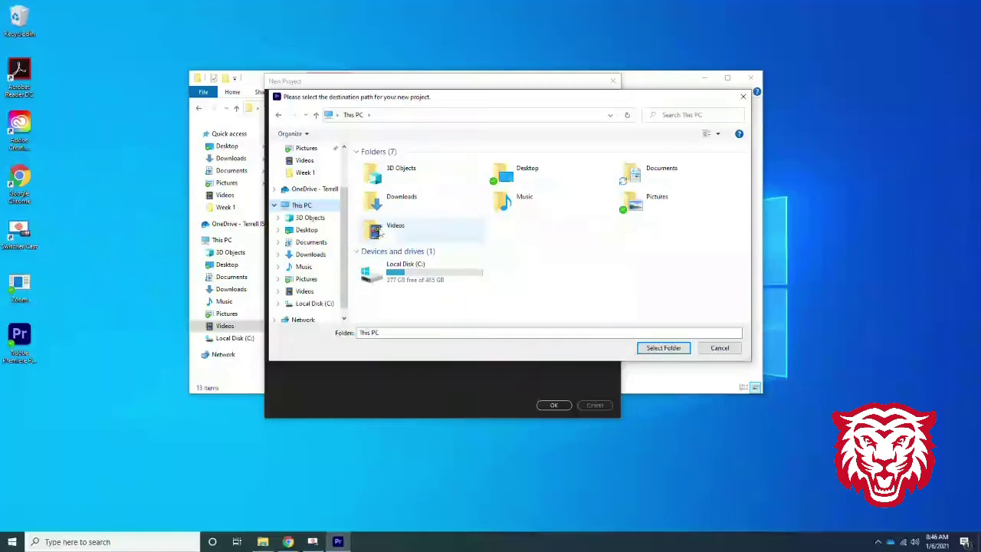
{"action": "double_click", "coordinate": [378, 232]}
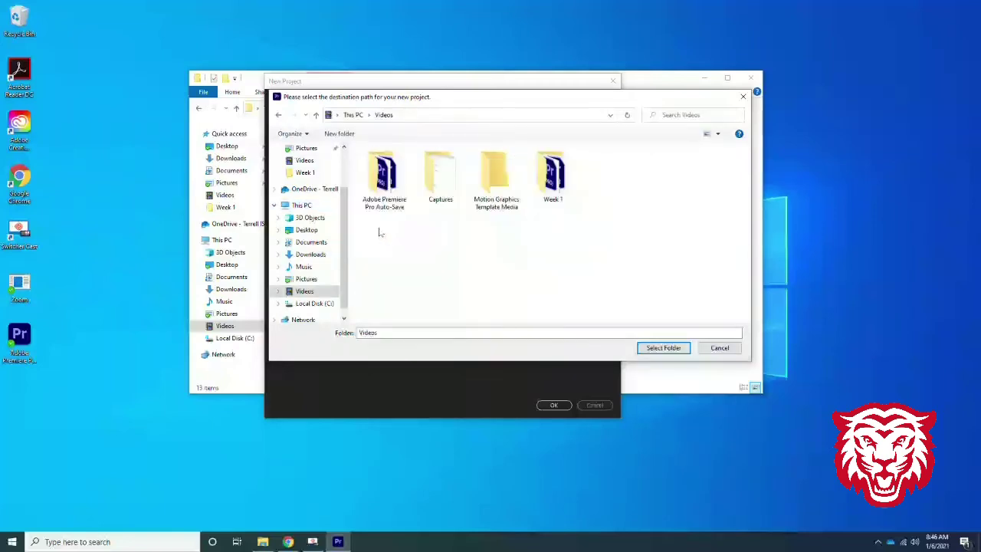
{"action": "double_click", "coordinate": [549, 194]}
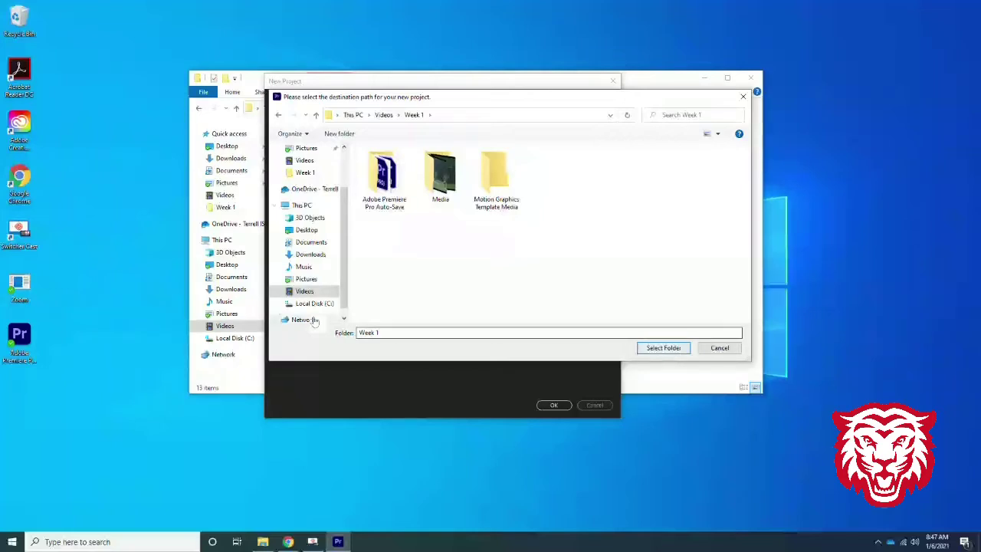
{"action": "left_click", "coordinate": [663, 348]}
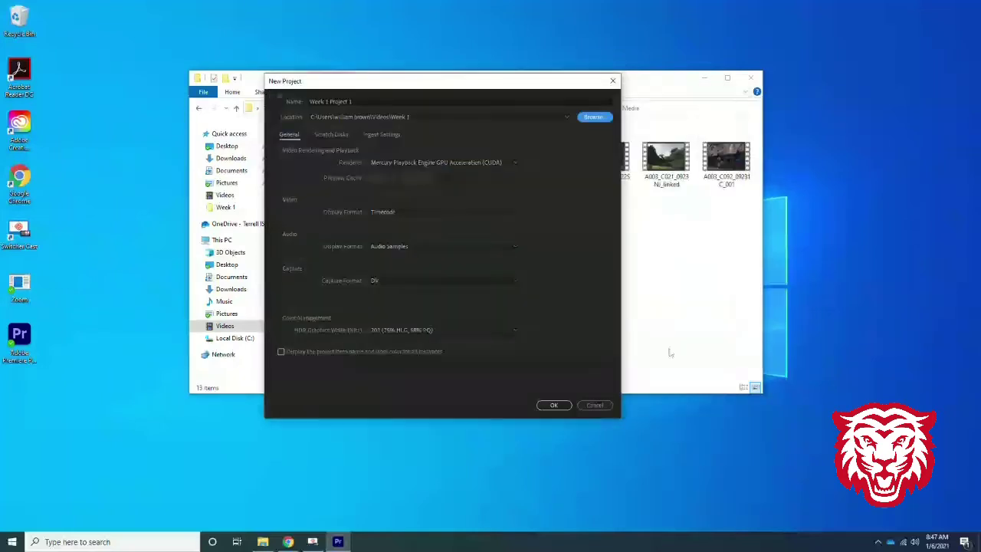
Rename the new project as Week 1 Project and create it, overwriting the existing project of that name.
{"action": "left_click", "coordinate": [368, 100]}
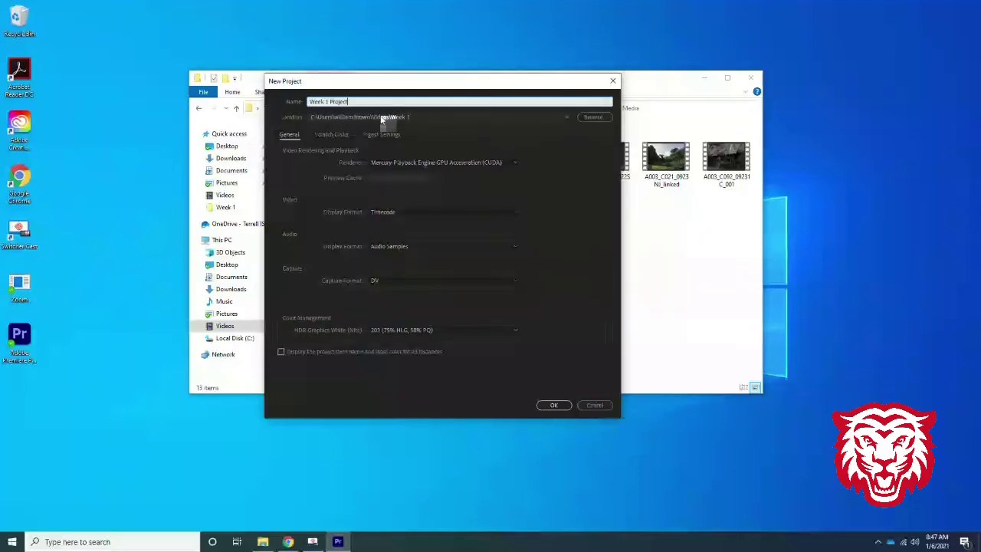
{"action": "left_click", "coordinate": [562, 407]}
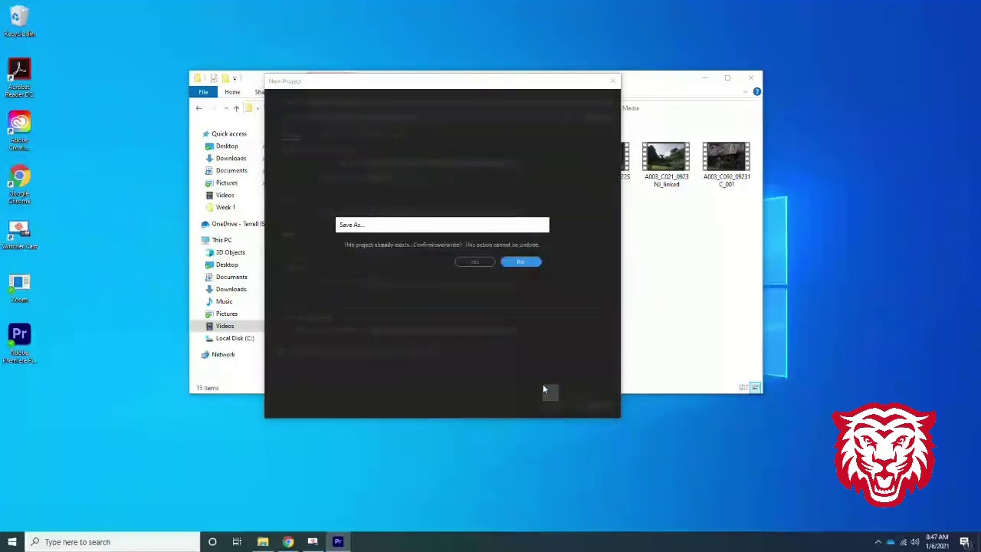
{"action": "left_click", "coordinate": [475, 262]}
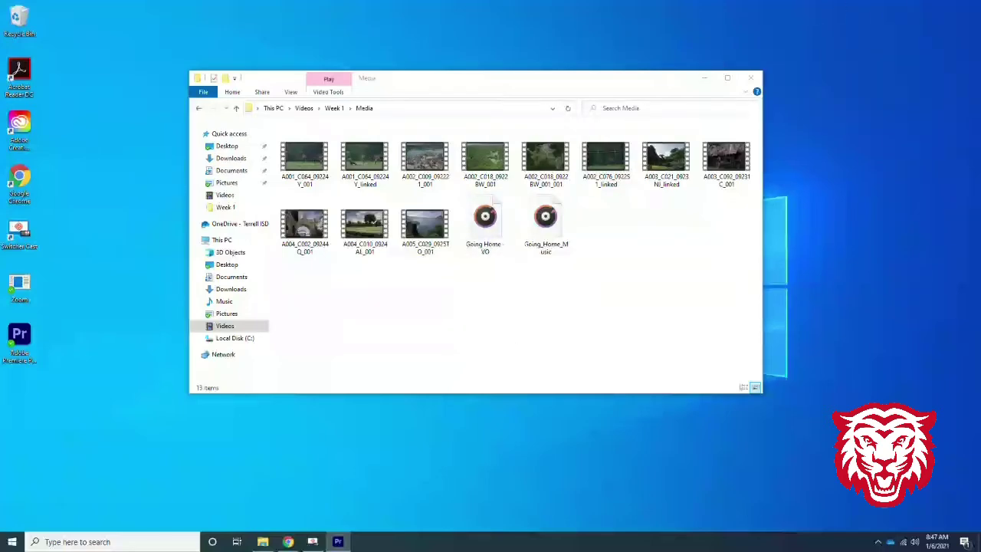
{"action": "left_click_drag", "start_coordinate": [906, 168], "coordinate": [440, 4]}
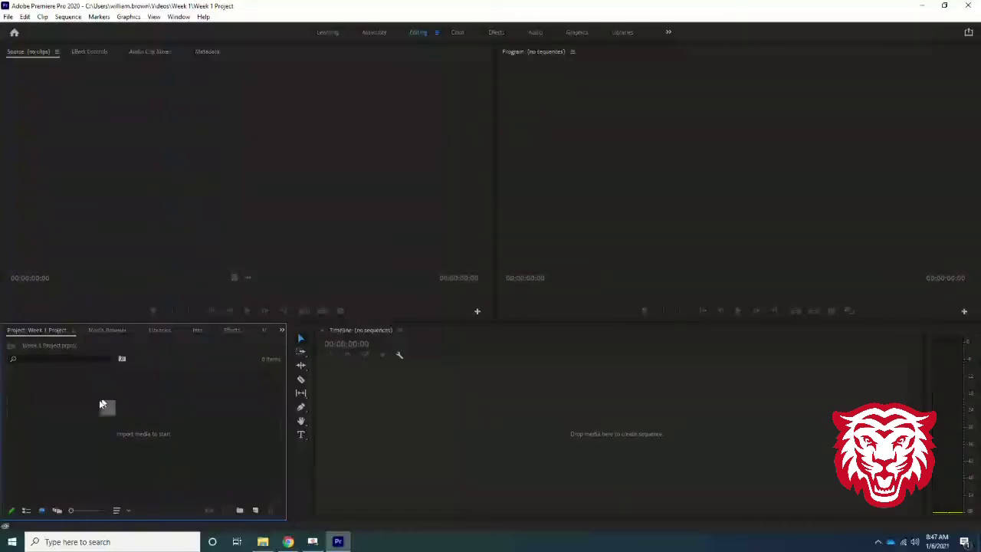
Look over the Source, Timeline and Program panels and the Assembly, Color and Effects workspaces, and return to the Editing workspace.
{"action": "left_click", "coordinate": [125, 157]}
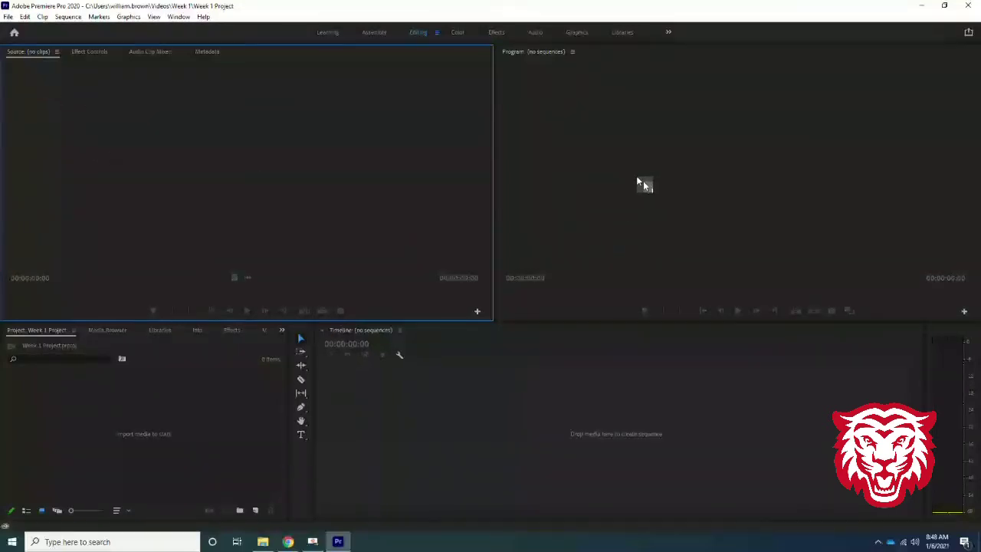
{"action": "left_click", "coordinate": [519, 410]}
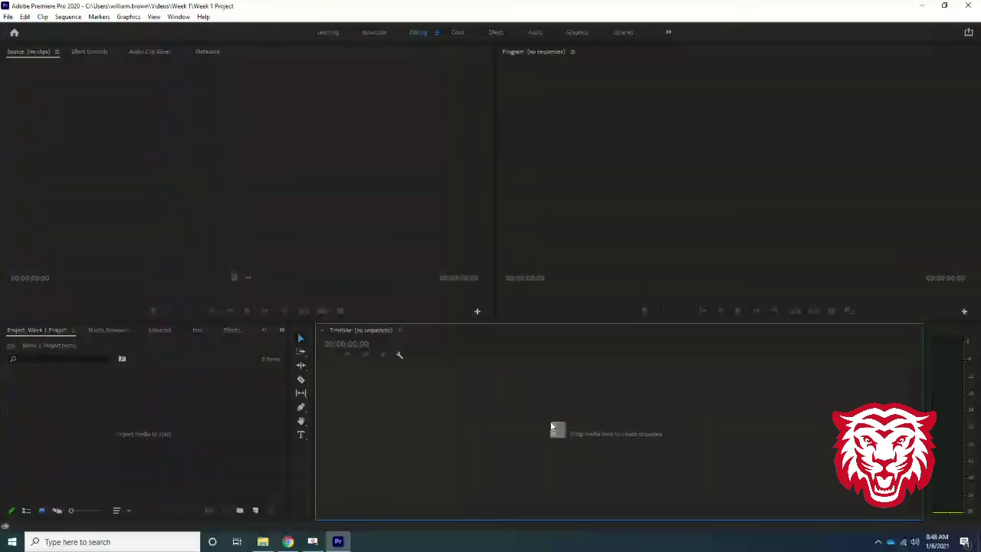
{"action": "left_click", "coordinate": [603, 144]}
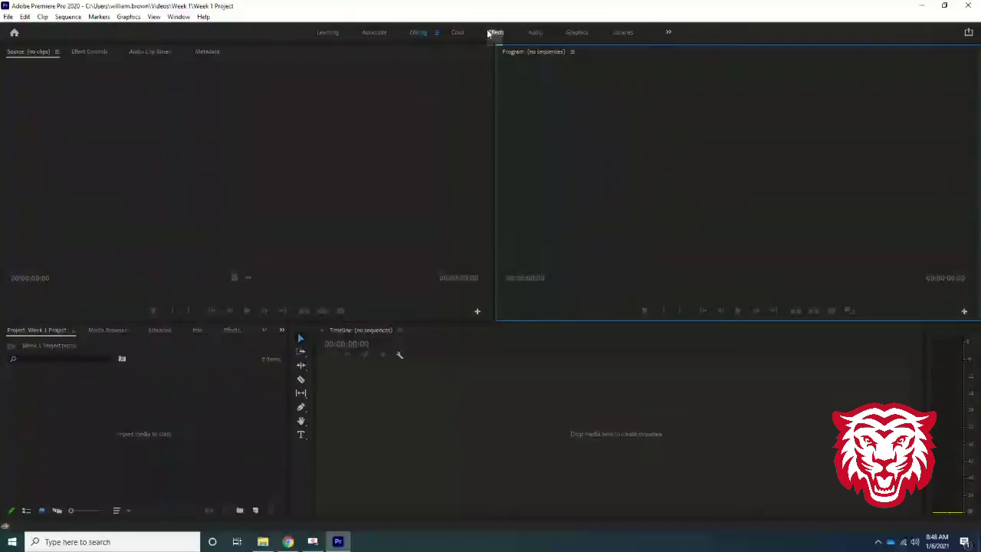
{"action": "left_click", "coordinate": [381, 36]}
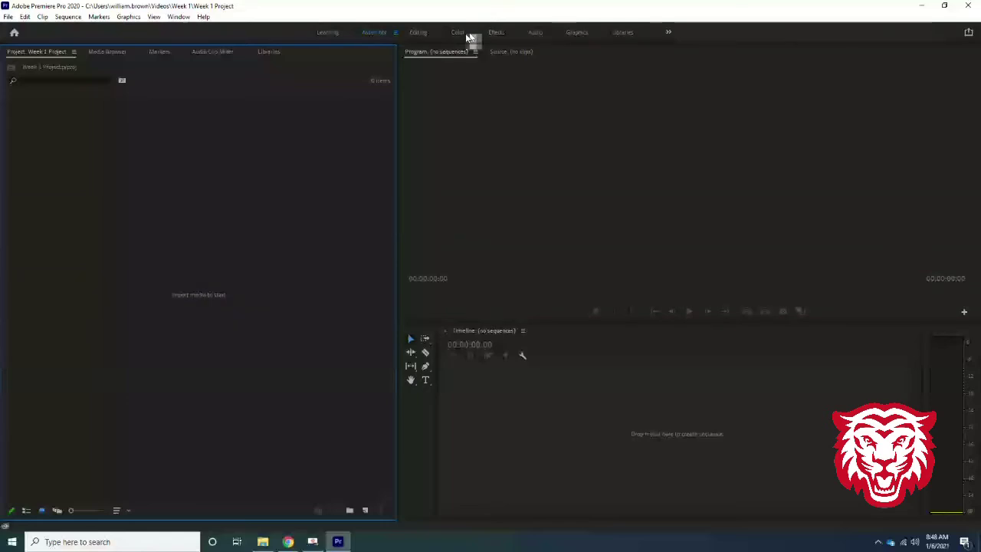
{"action": "left_click", "coordinate": [459, 36]}
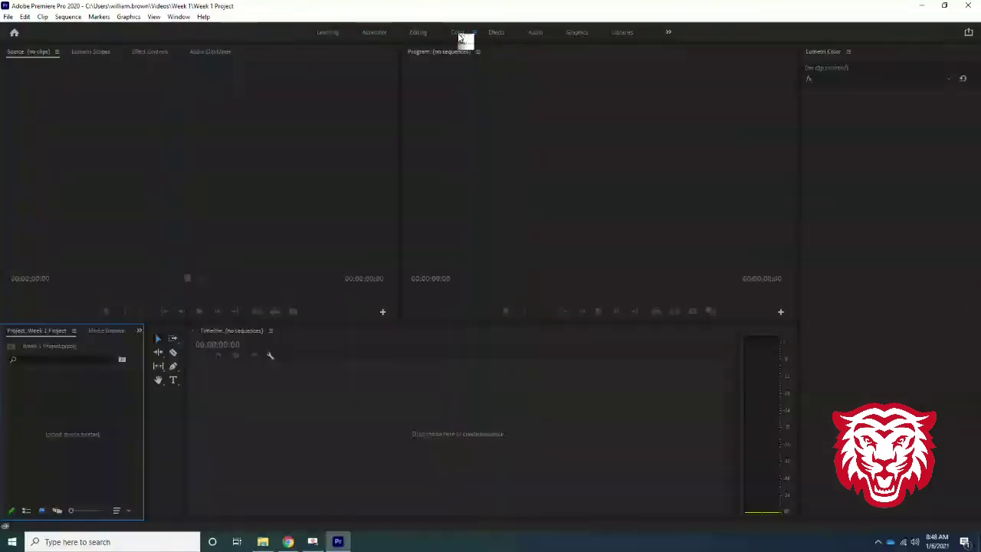
{"action": "left_click", "coordinate": [501, 35]}
{"action": "left_click", "coordinate": [414, 35]}
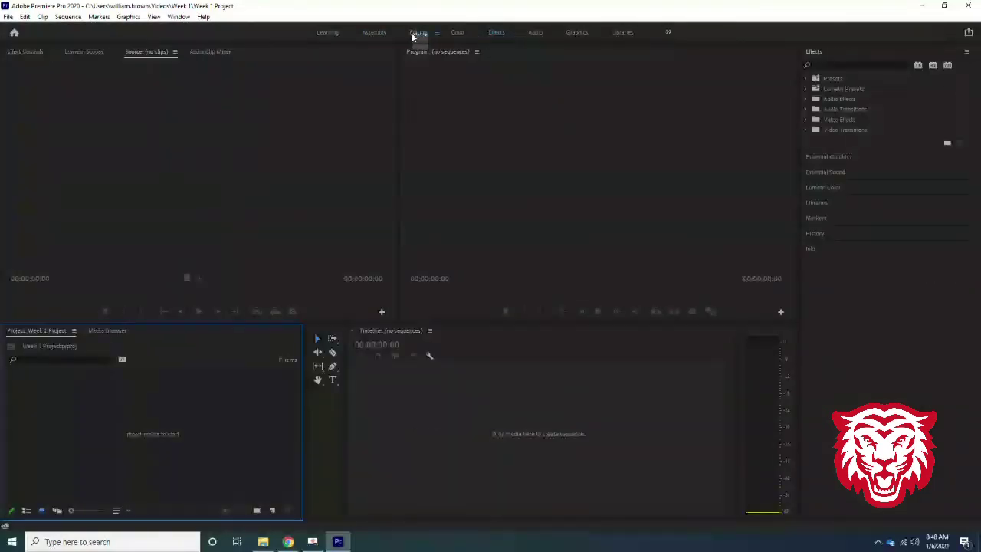
Switch to the Media folder window in File Explorer and reposition it over the Premiere Pro workspace.
{"action": "left_click_drag", "start_coordinate": [413, 41], "coordinate": [262, 499]}
{"action": "left_click", "coordinate": [261, 500]}
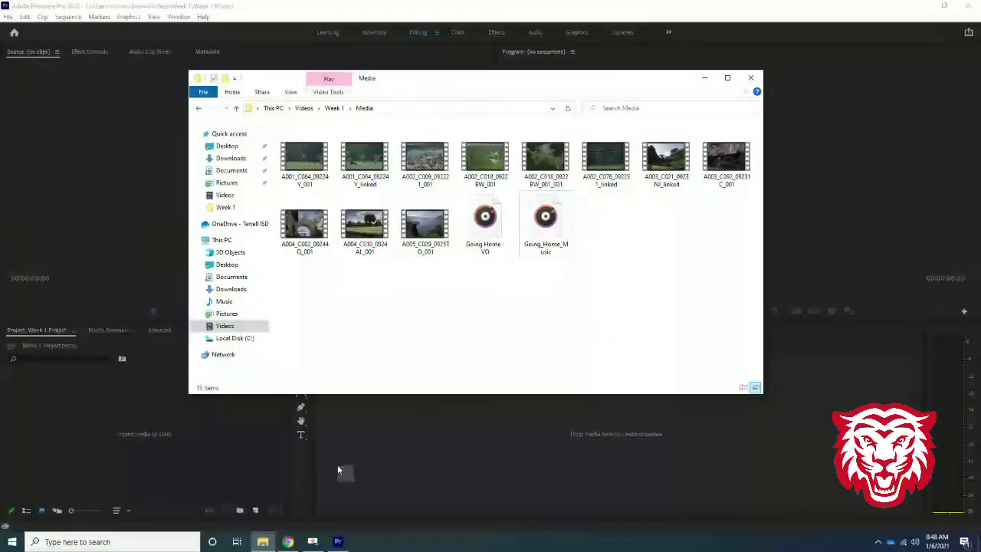
{"action": "left_click_drag", "start_coordinate": [528, 84], "coordinate": [653, 81]}
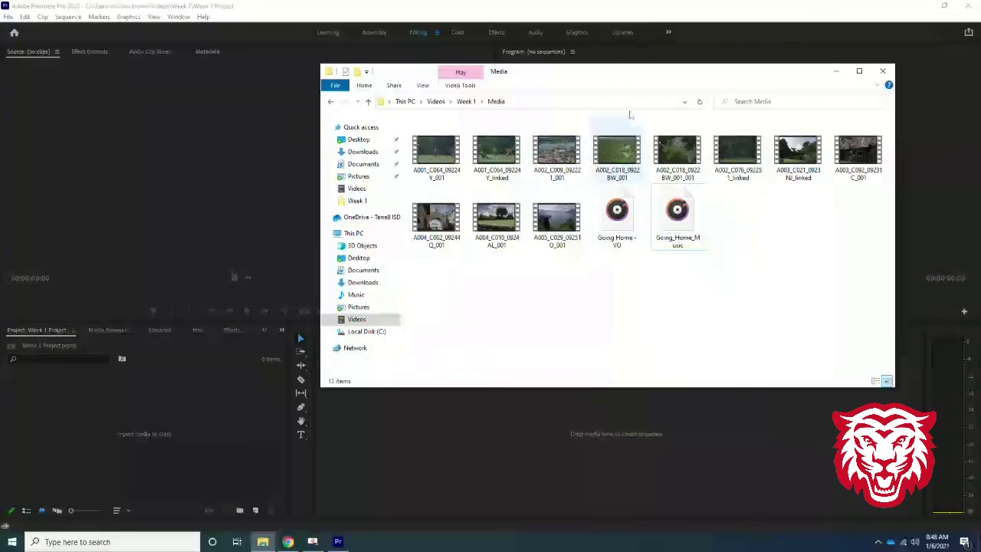
{"action": "left_click_drag", "start_coordinate": [613, 82], "coordinate": [485, 86]}
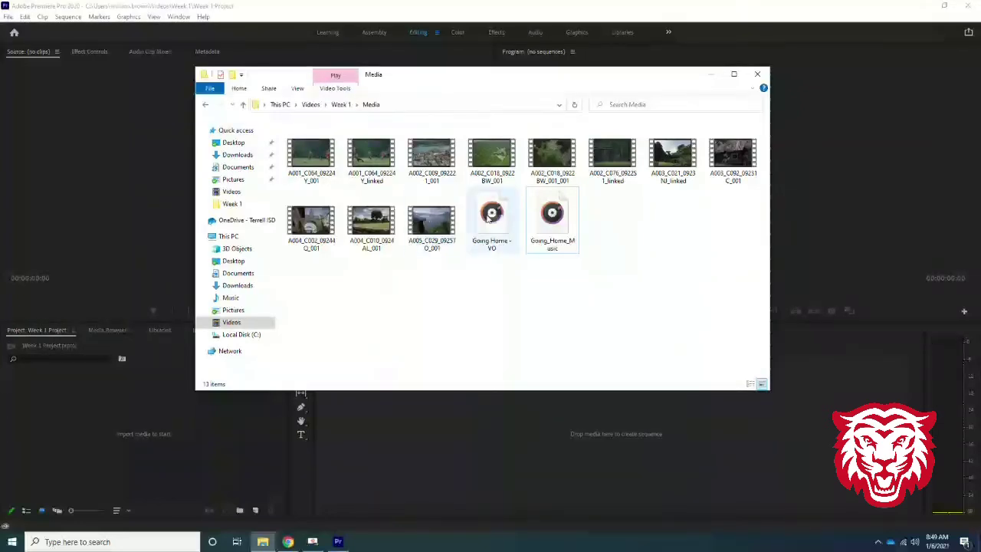
{"action": "left_click", "coordinate": [564, 240]}
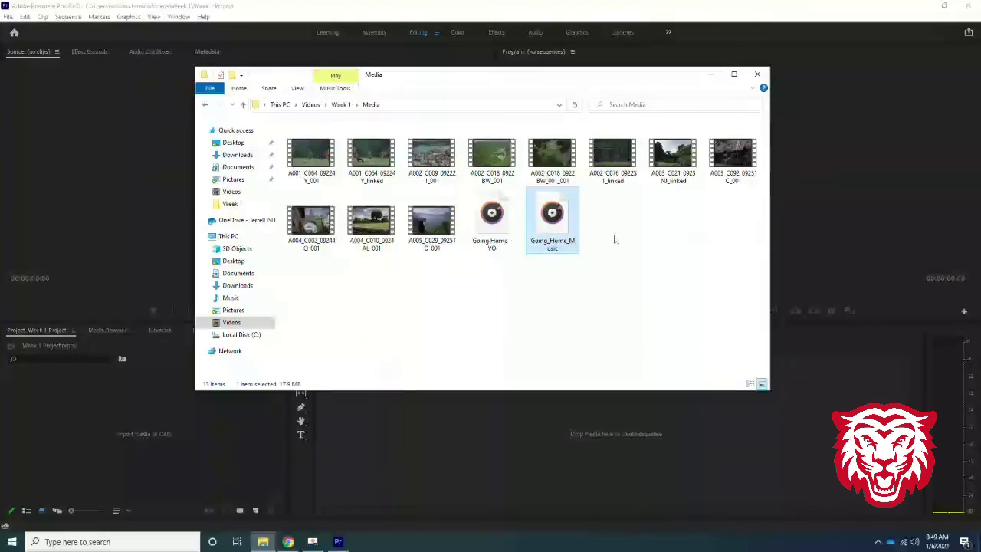
{"action": "left_click", "coordinate": [608, 246]}
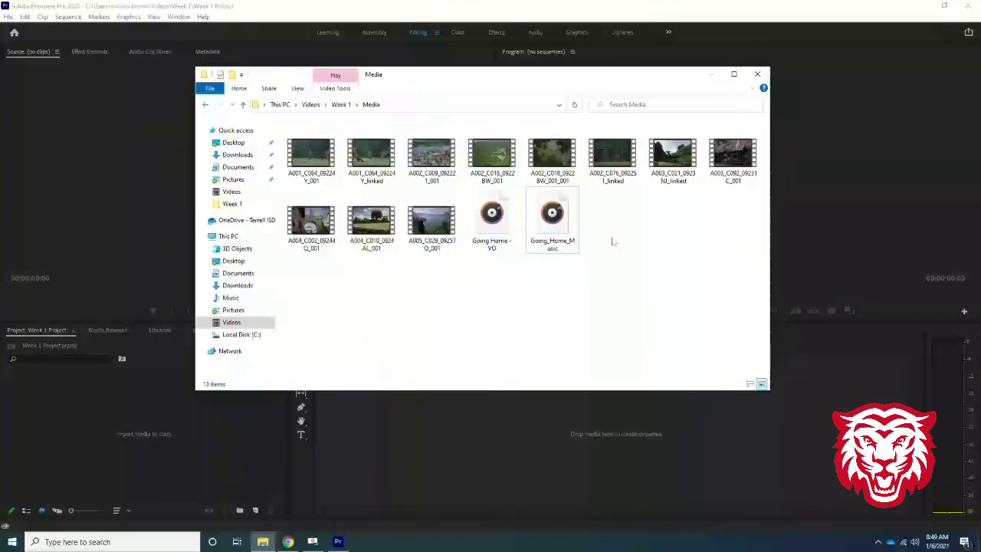
Import all the video and audio files from the Media folder into the Project panel of Premiere Pro.
{"action": "key", "text": "ctrl+a"}
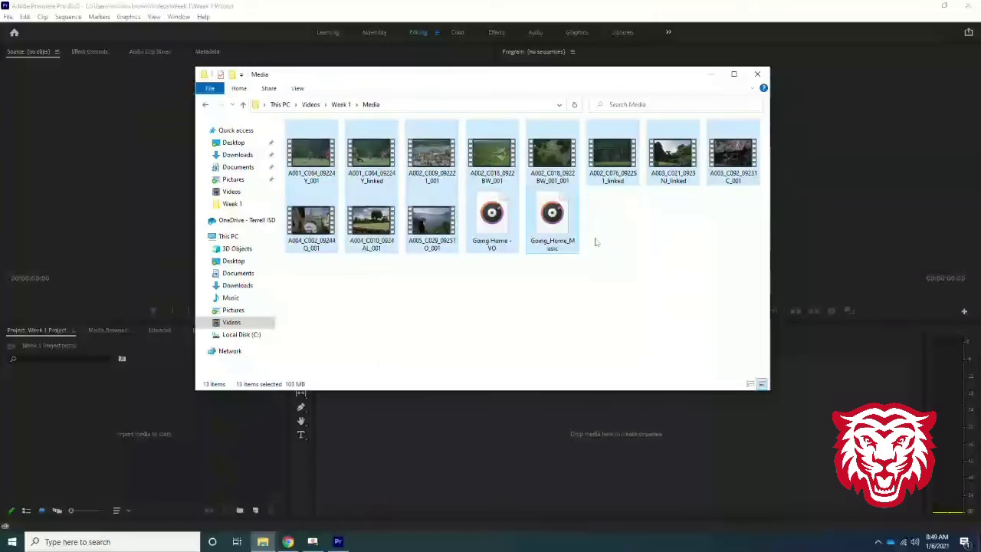
{"action": "left_click_drag", "start_coordinate": [333, 80], "coordinate": [407, 65]}
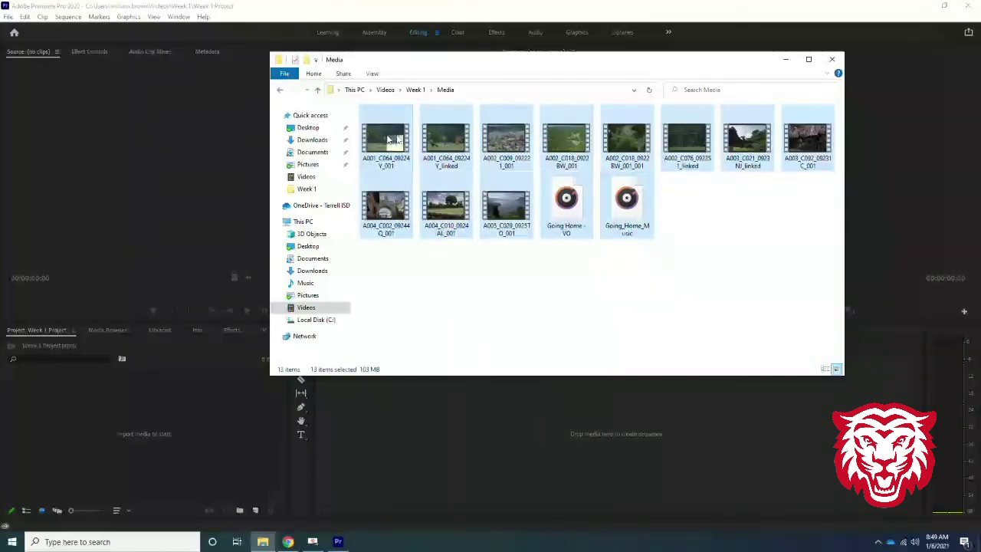
{"action": "left_click_drag", "start_coordinate": [391, 141], "coordinate": [90, 458]}
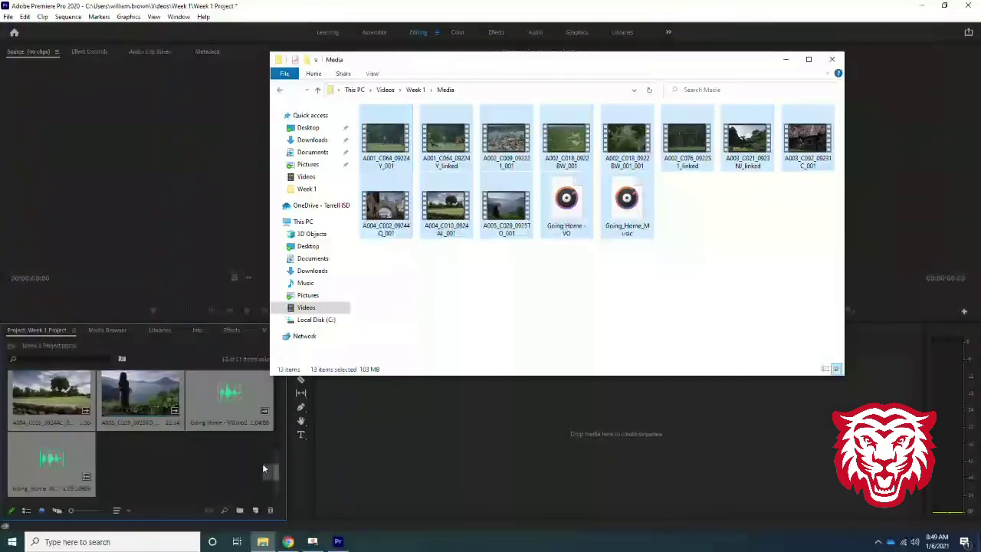
{"action": "left_click", "coordinate": [268, 469]}
{"action": "scroll", "coordinate": [153, 437], "scroll_direction": "up", "scroll_amount": 3}
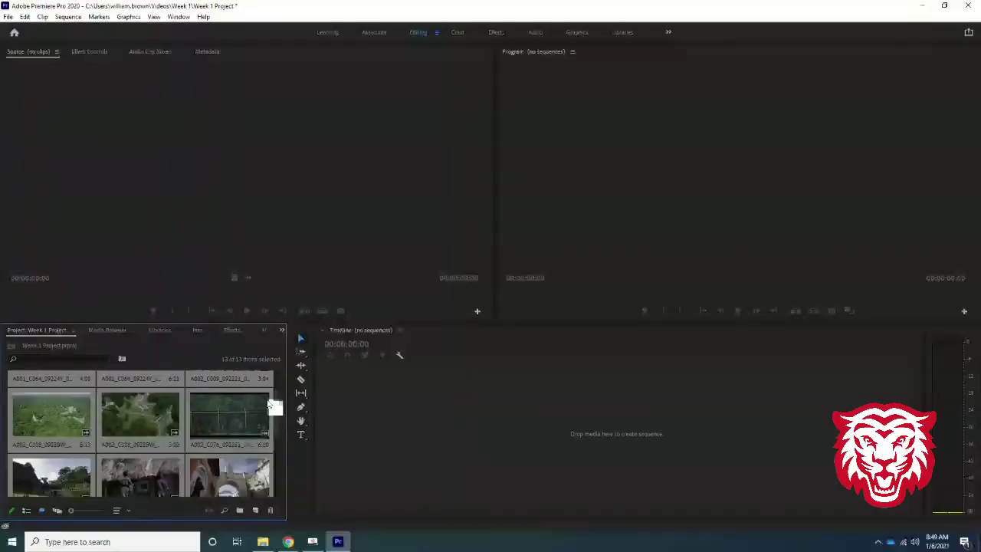
{"action": "scroll", "coordinate": [280, 385], "scroll_direction": "up", "scroll_amount": 2}
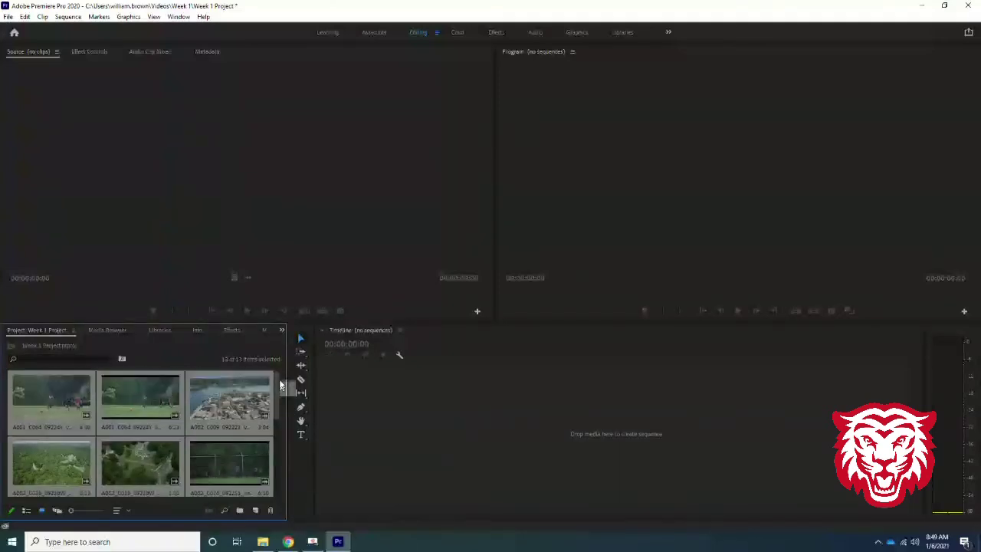
{"action": "mouse_move", "coordinate": [280, 393]}
{"action": "left_mouse_down"}
{"action": "mouse_move", "coordinate": [278, 495]}
{"action": "mouse_move", "coordinate": [287, 371]}
{"action": "mouse_move", "coordinate": [272, 475]}
{"action": "mouse_move", "coordinate": [276, 377]}
{"action": "left_mouse_up"}
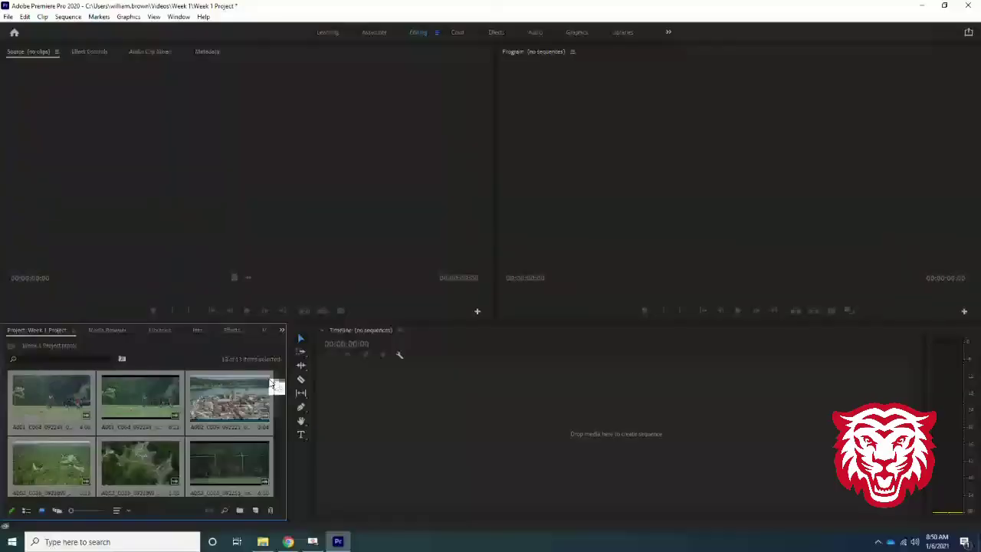
Save the project with its imported media.
{"action": "left_click", "coordinate": [8, 16]}
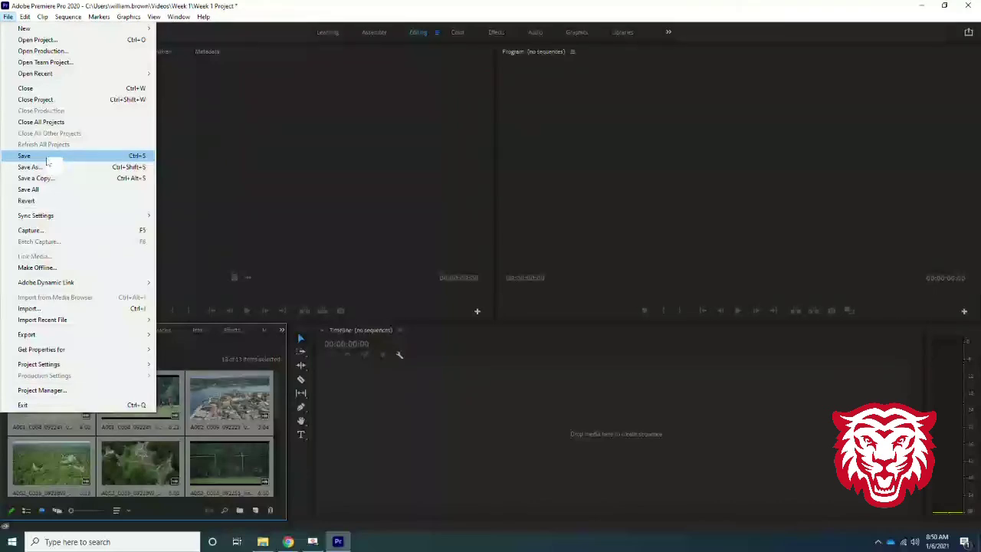
{"action": "left_click", "coordinate": [47, 158]}
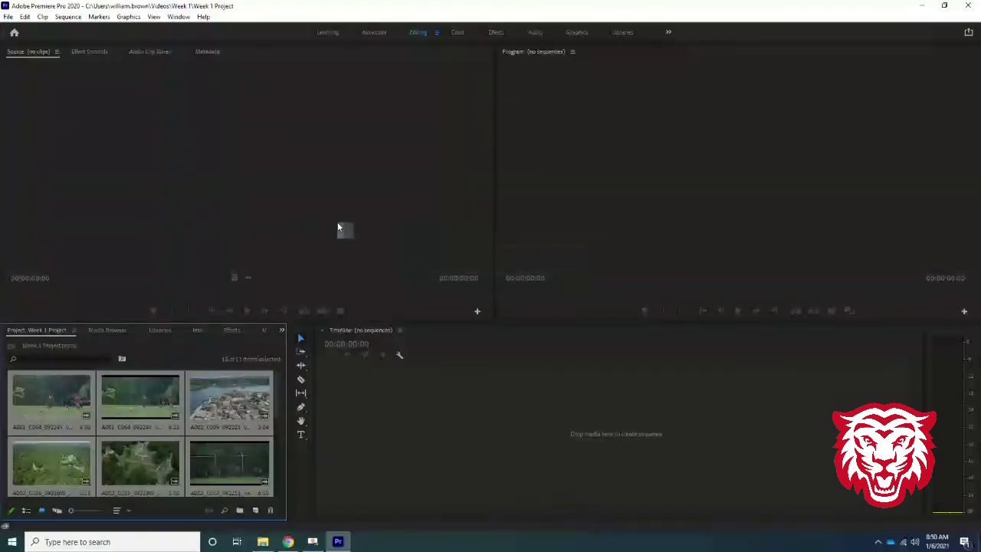
{"action": "mouse_move", "coordinate": [280, 405]}
{"action": "left_mouse_down"}
{"action": "mouse_move", "coordinate": [278, 438]}
{"action": "mouse_move", "coordinate": [280, 406]}
{"action": "left_mouse_up"}
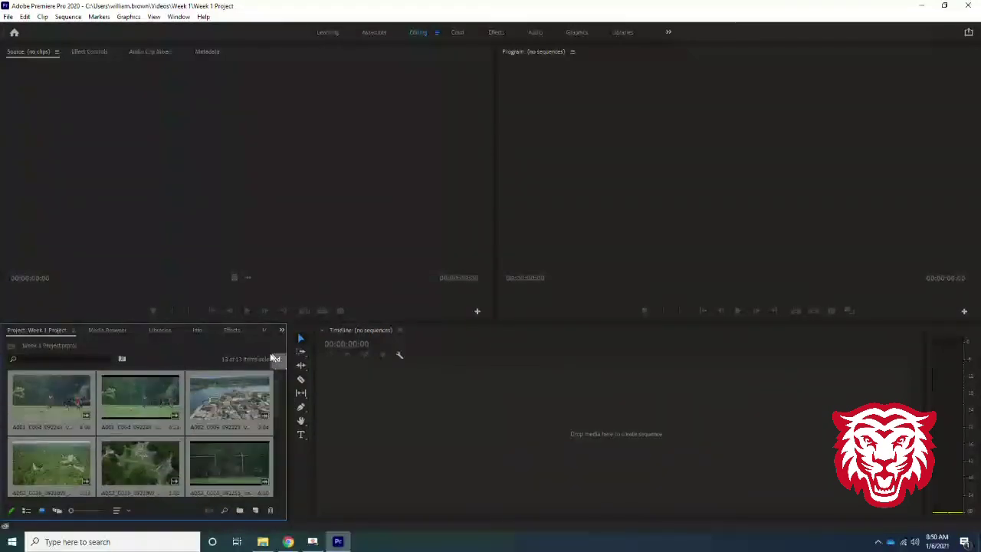